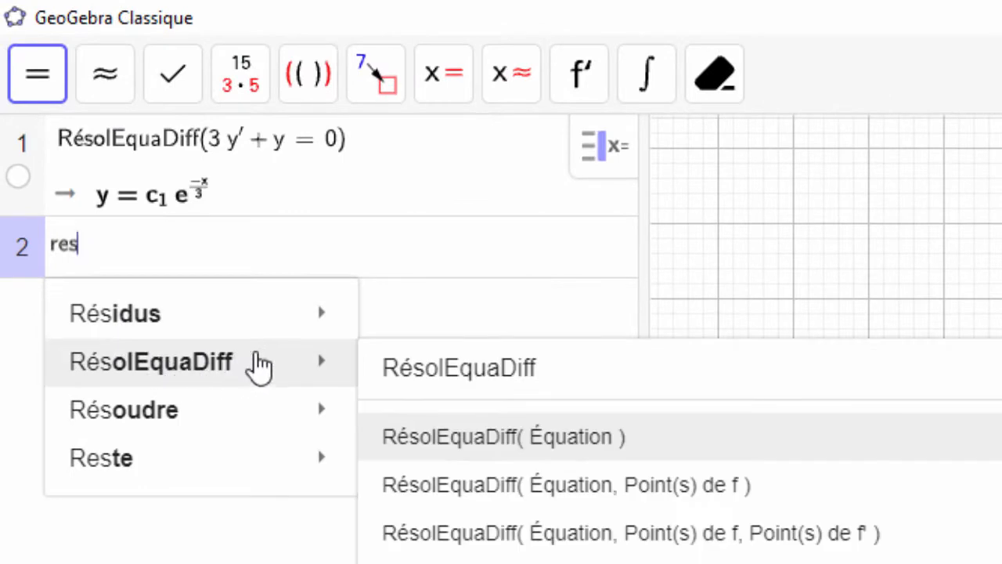
Solve 3y' + y = 0 through the point (0, -1/3) with RésolEquaDiff( Équation, Point(s) de f ) in row 2
left_click(611, 501)
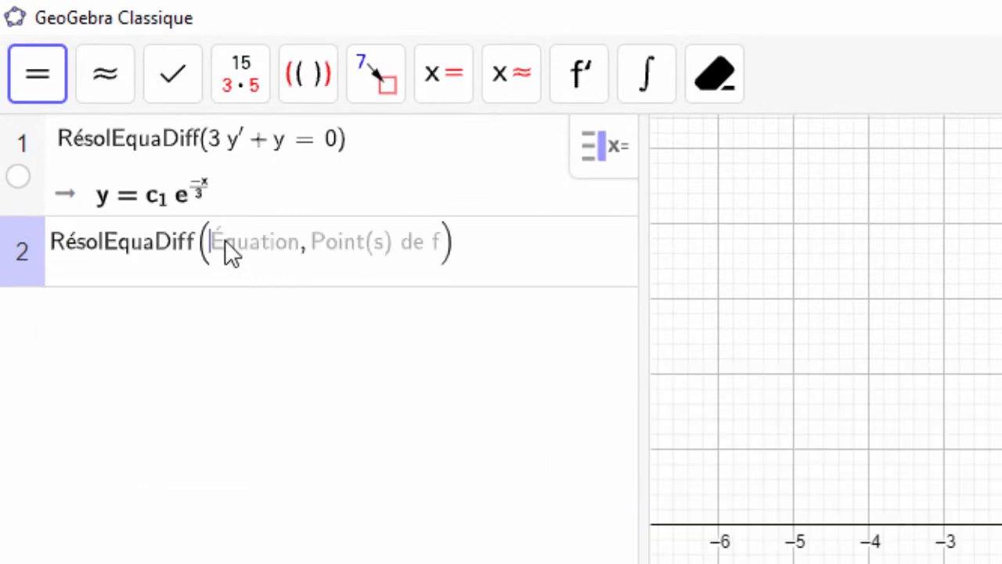
type("3y")
type("' + y ")
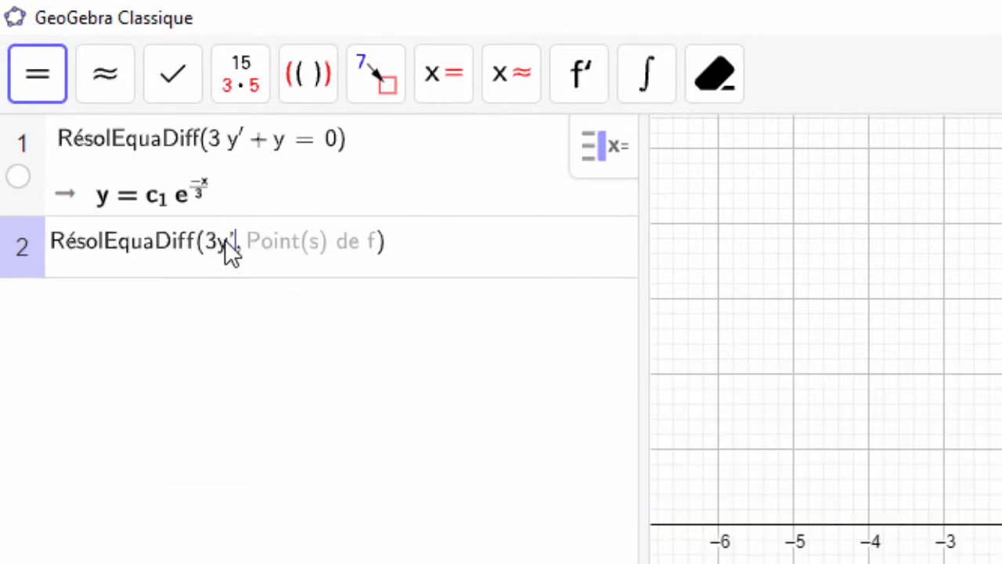
type("= 0, ")
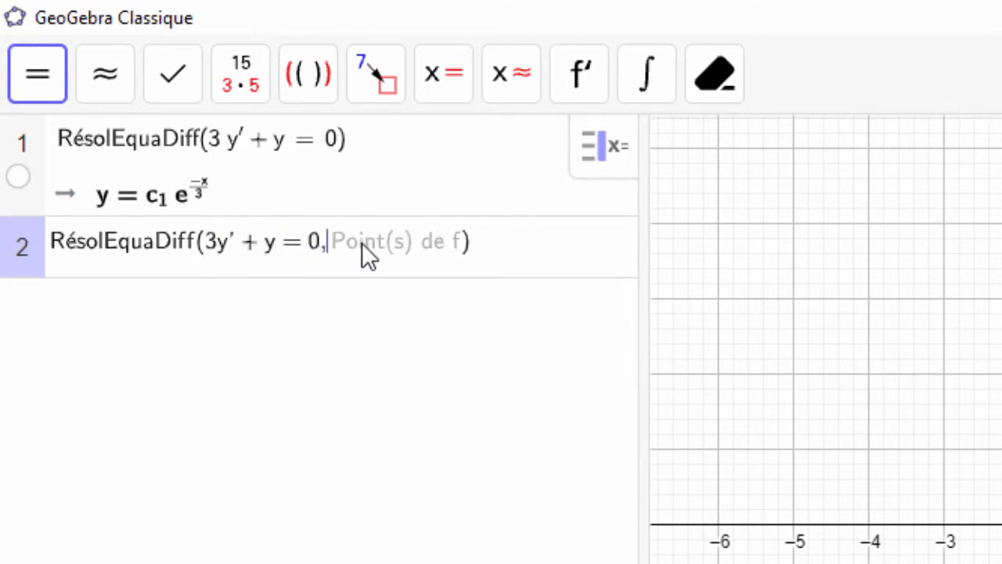
type("(")
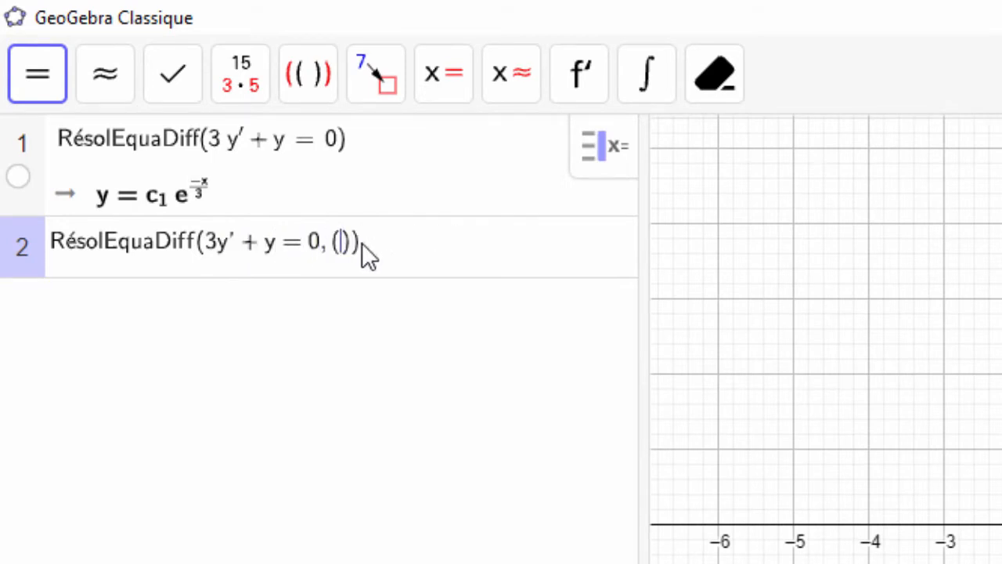
type("0, -1")
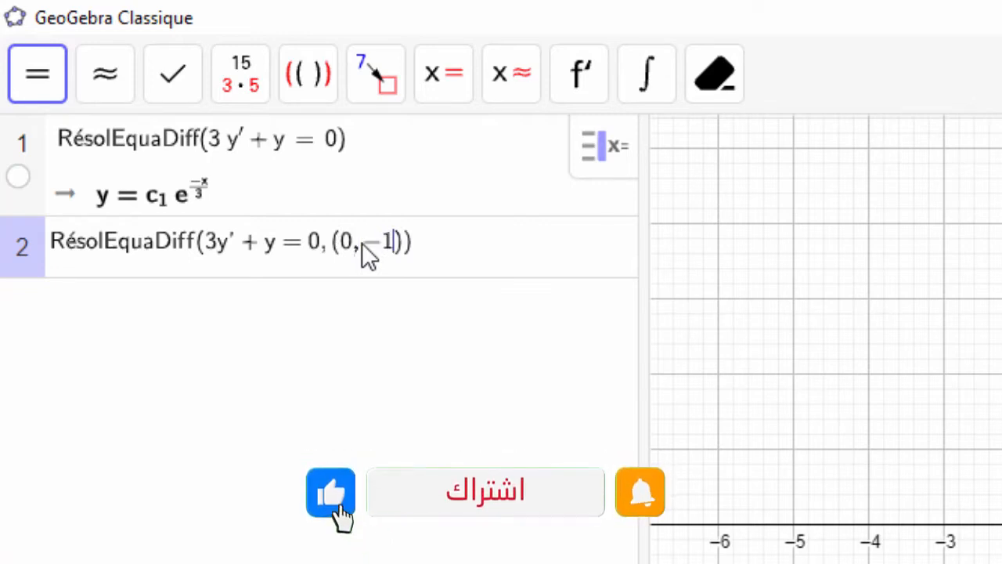
type("/3")
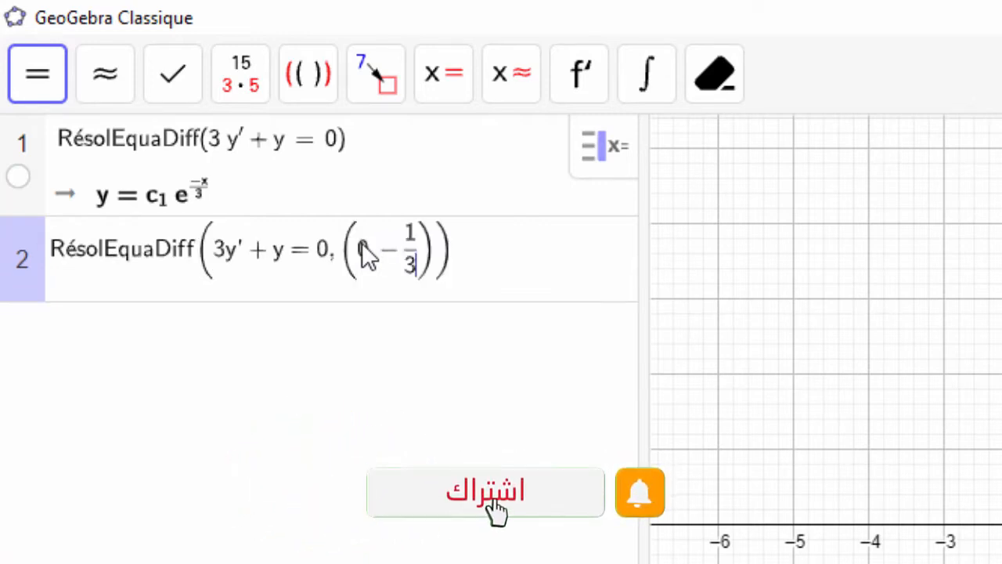
key("Return")
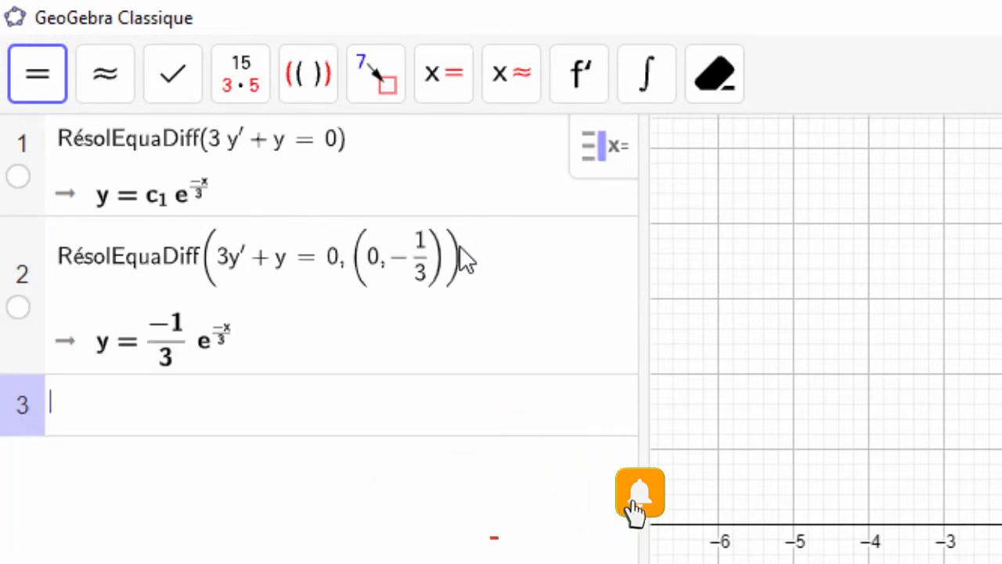
left_click(13, 223)
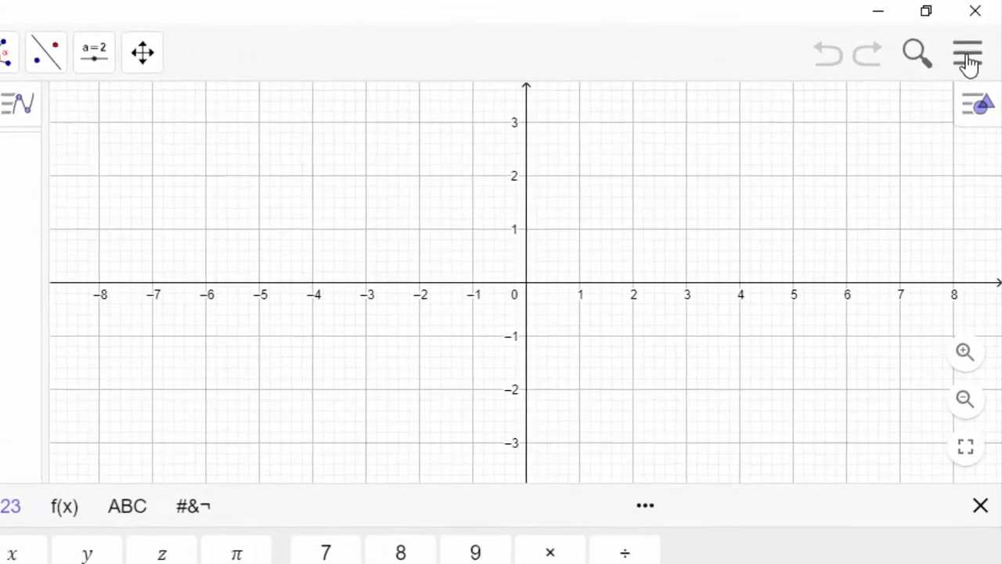
Arrange the workspace with a widened Calcul formel view beside the Graphique view and the Algèbre view hidden
left_click(972, 45)
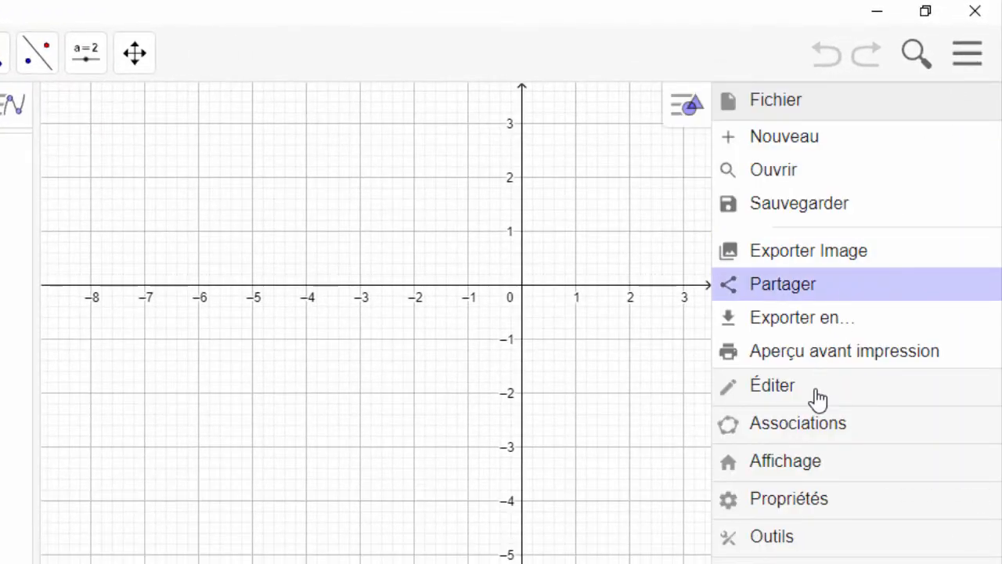
left_click(799, 462)
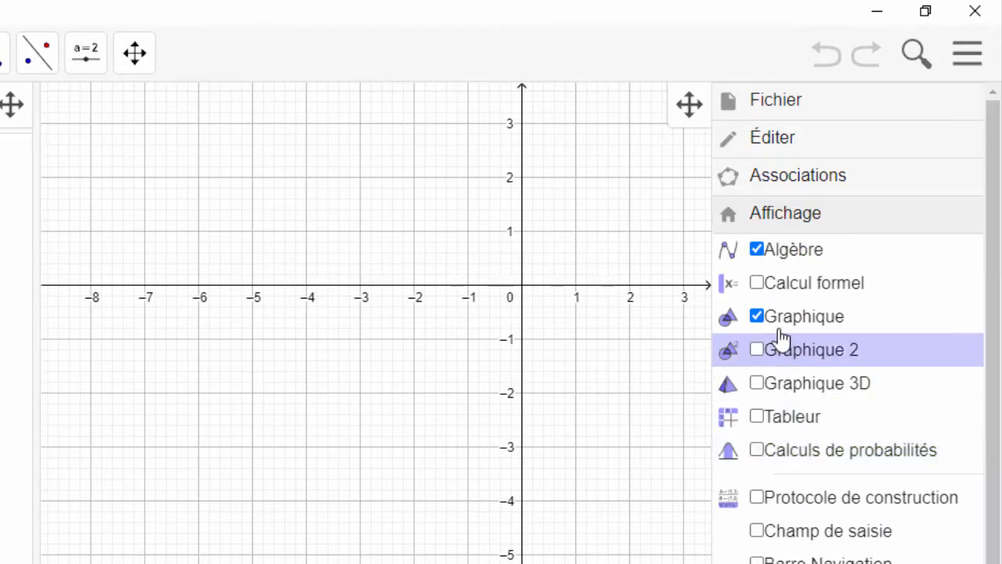
left_click(757, 284)
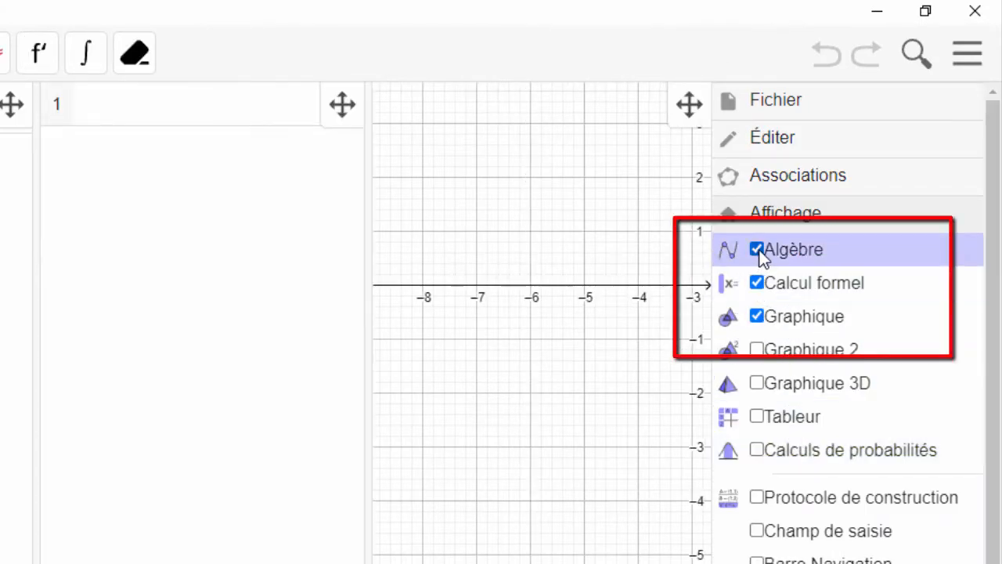
left_click(758, 251)
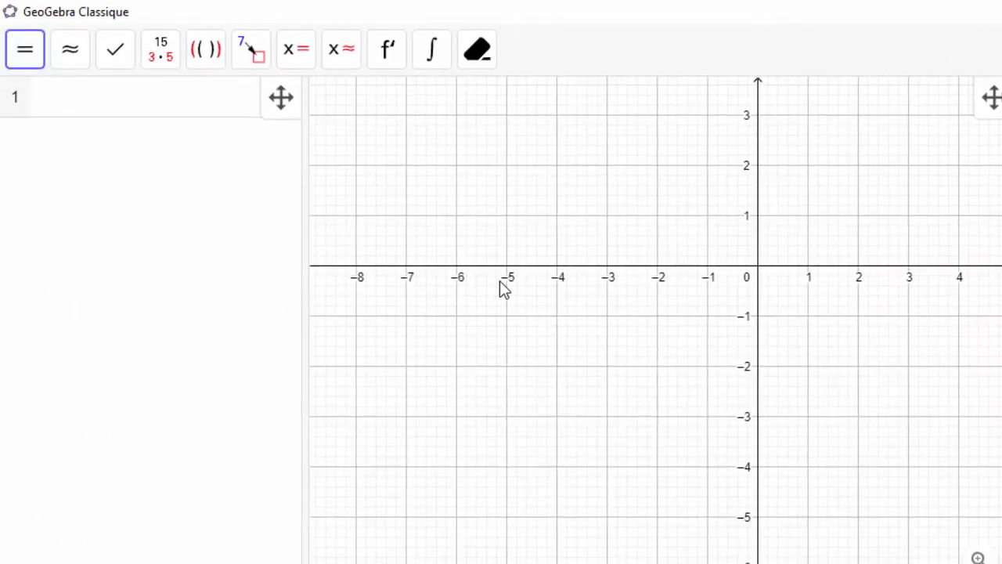
left_click_drag(343, 271, 353, 251)
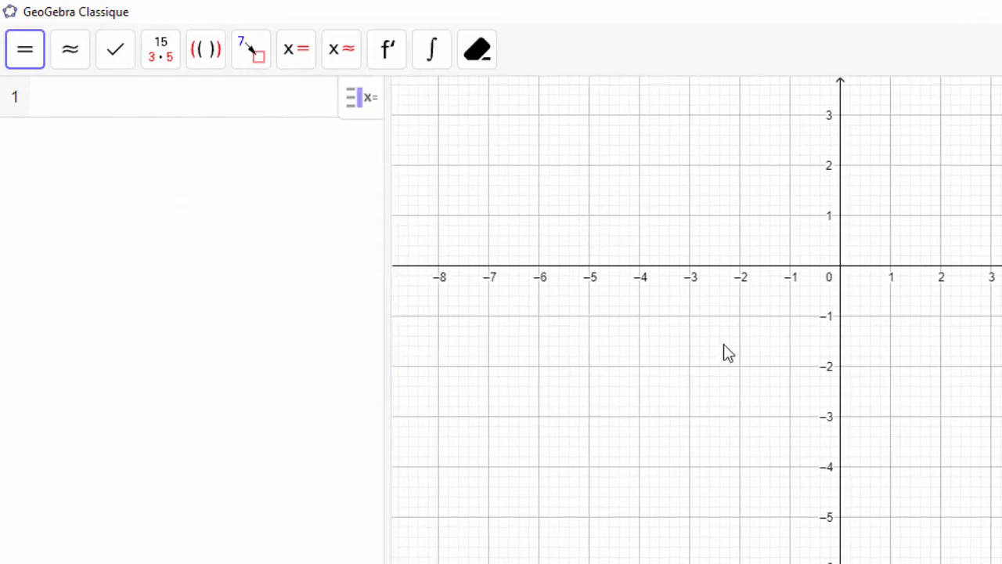
left_click_drag(715, 377, 658, 482)
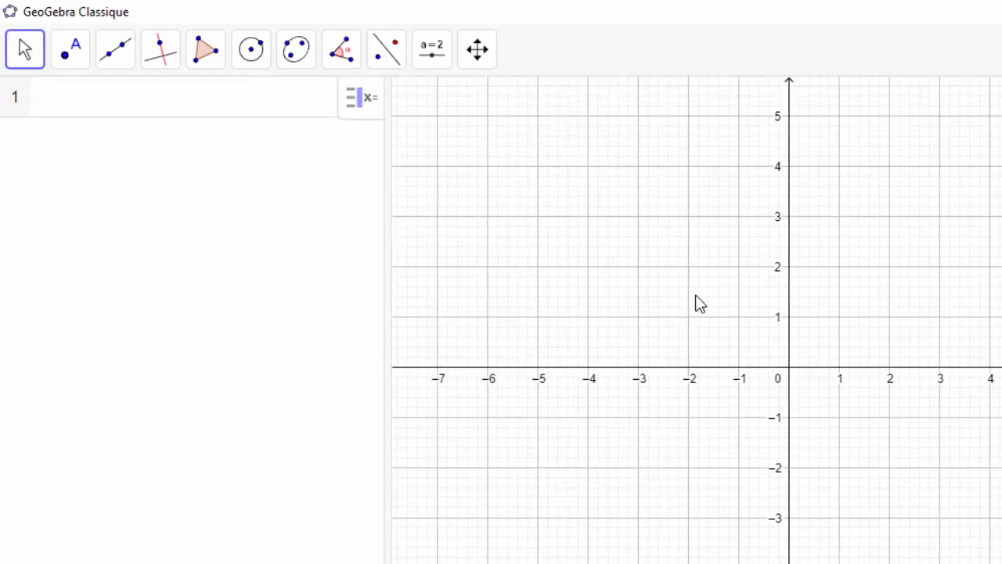
Find the general solution of 3y' + y = 0 with RésolEquaDiff( Équation ) in the first Calcul formel row
left_click(73, 95)
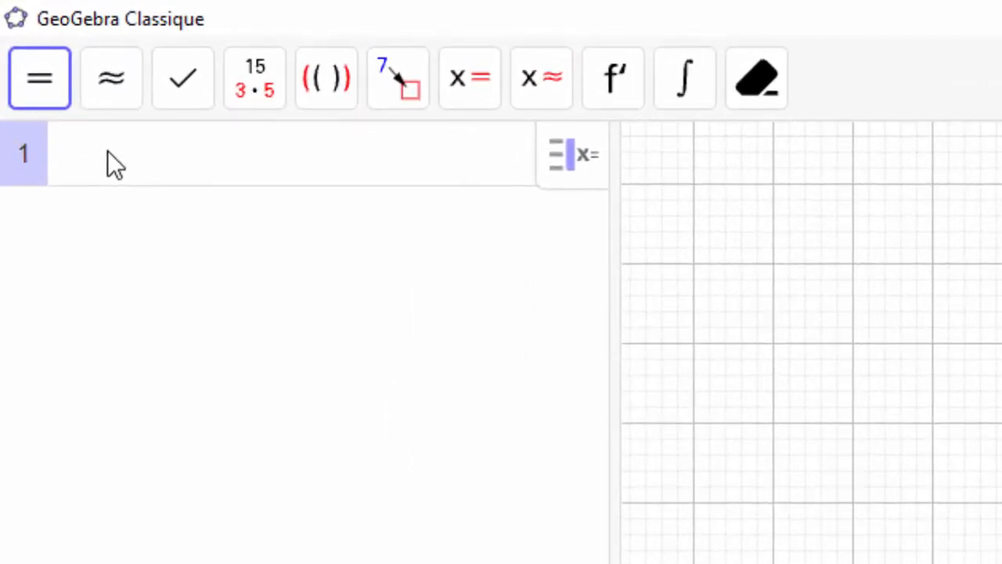
type("res")
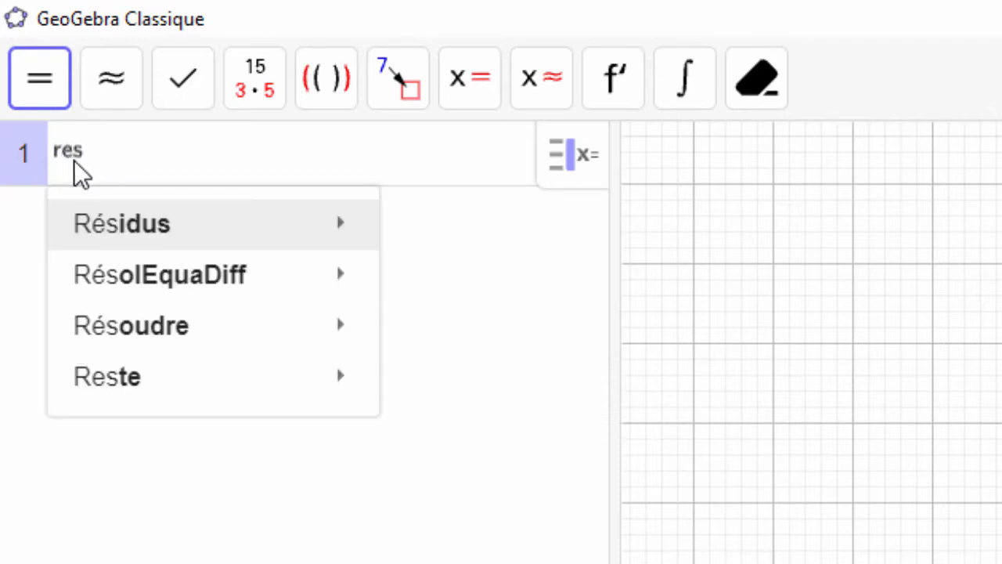
mouse_move(109, 246)
mouse_move(143, 287)
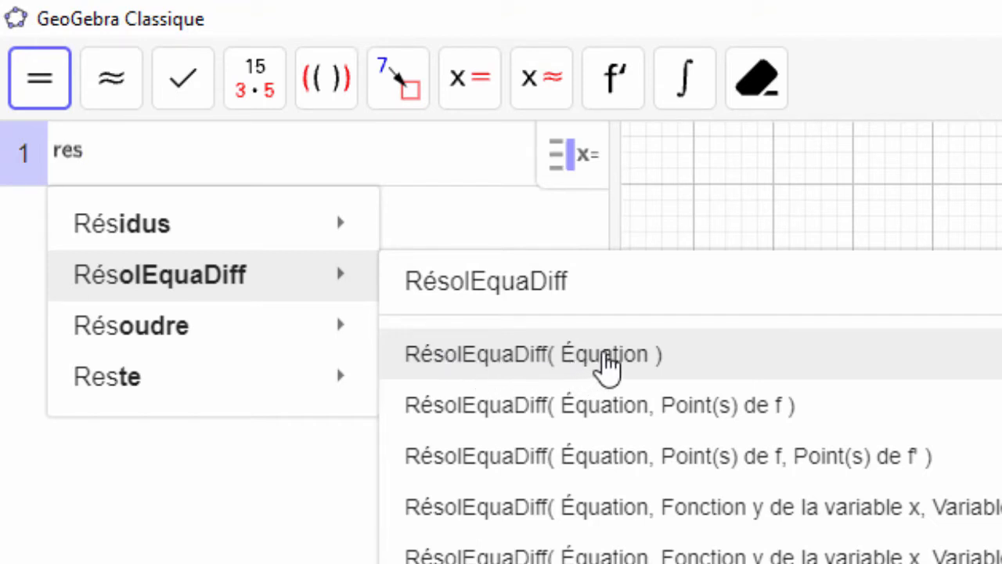
left_click(604, 357)
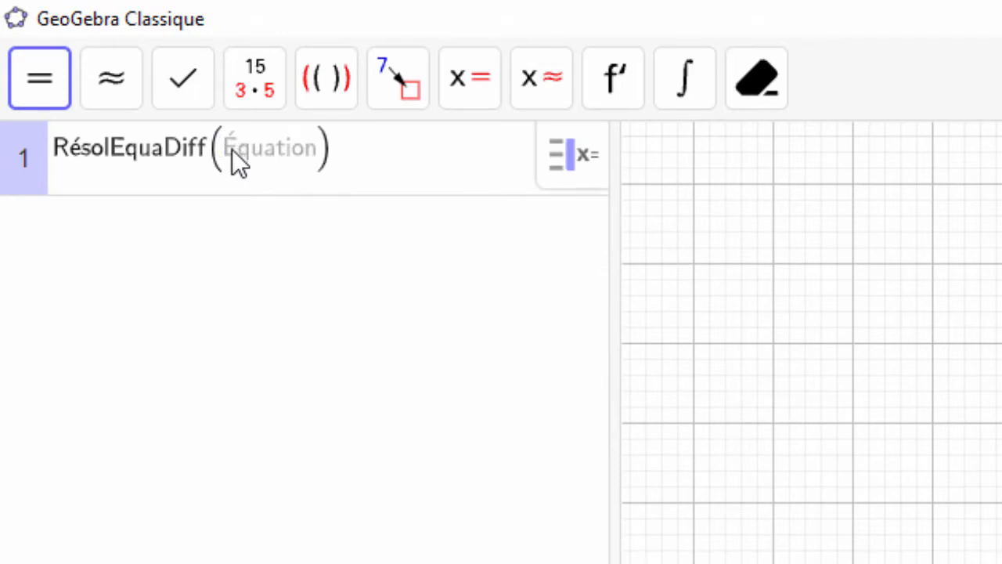
type("3")
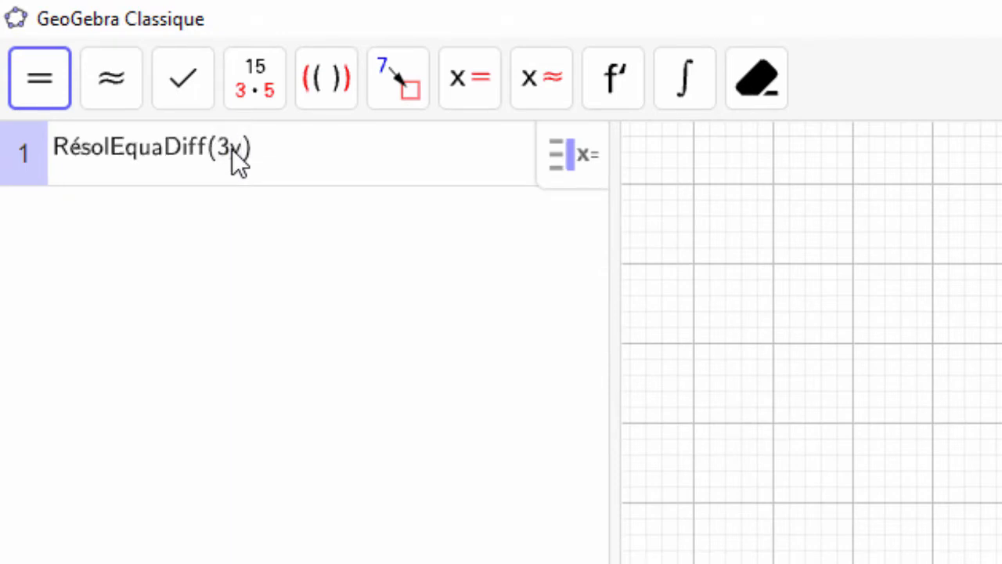
type("y' + y = 0")
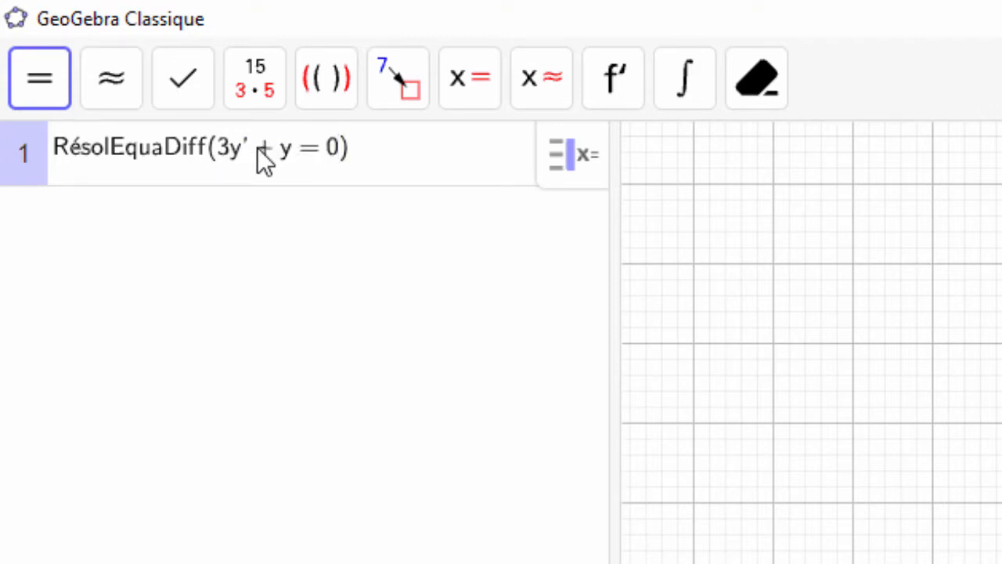
key("Return")
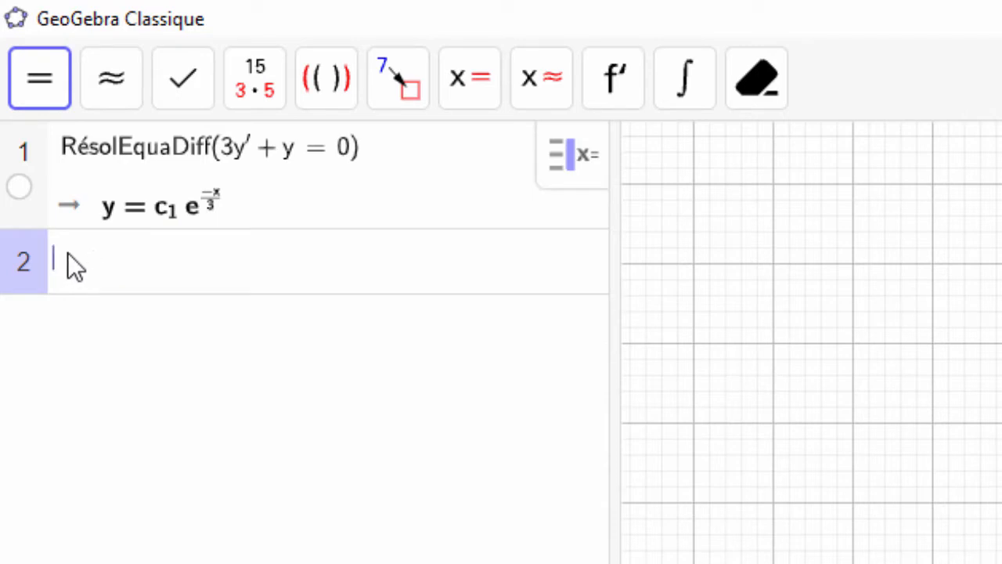
Solve 3y' + y = 0 in row 2 with the condition point (0, -1/3), using RésolEquaDiff( Équation, Point(s) de f )
type("s")
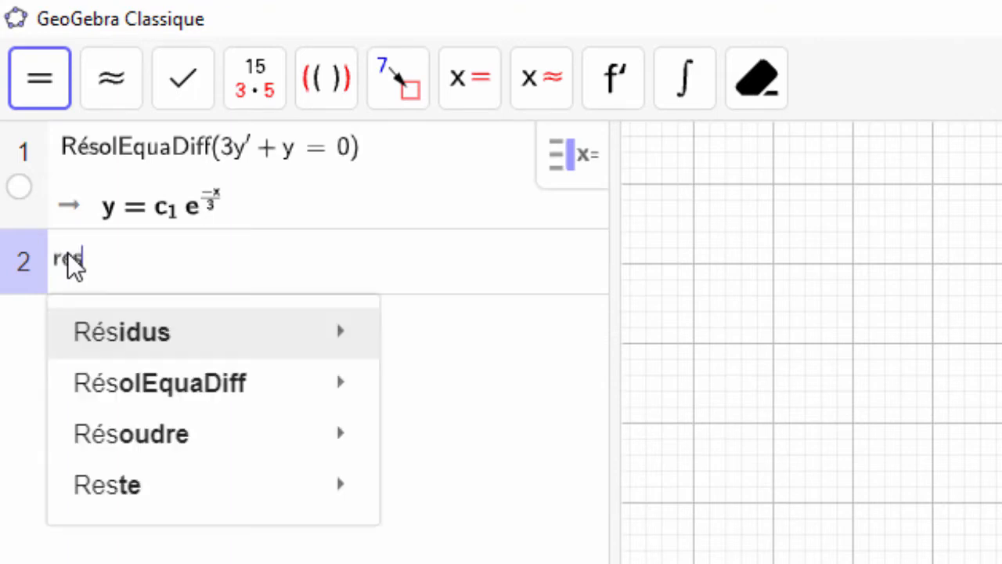
mouse_move(195, 395)
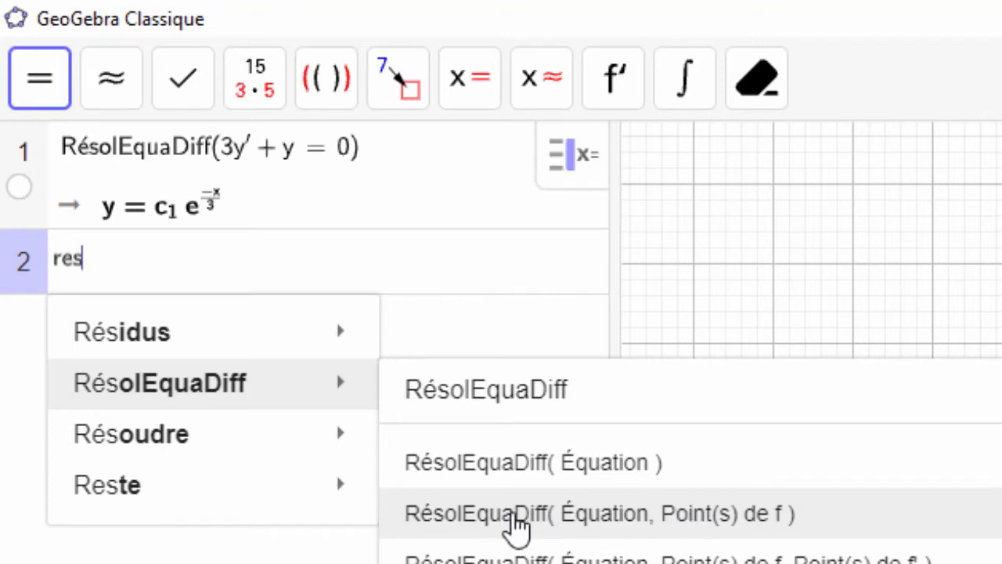
left_click(619, 516)
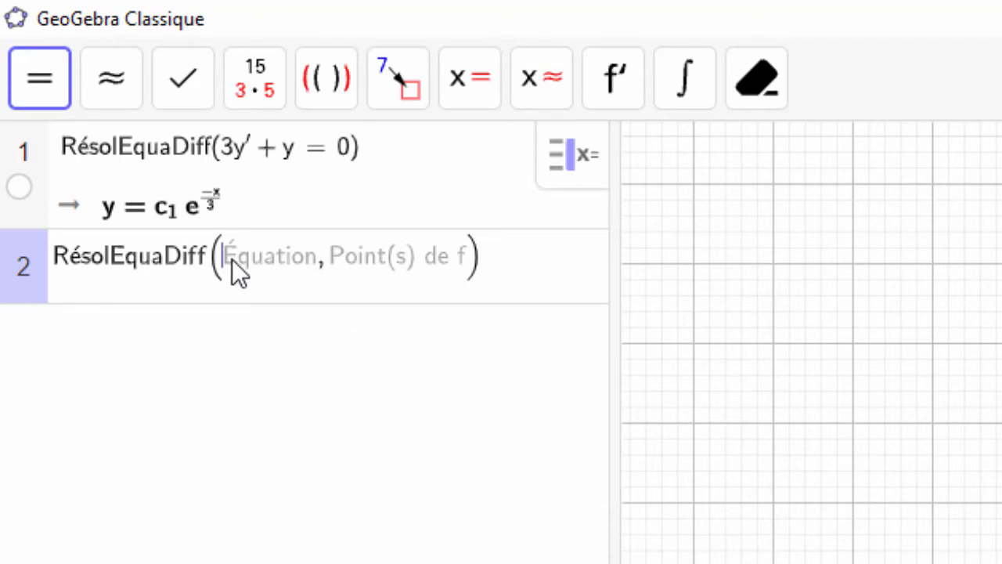
type("3y' ")
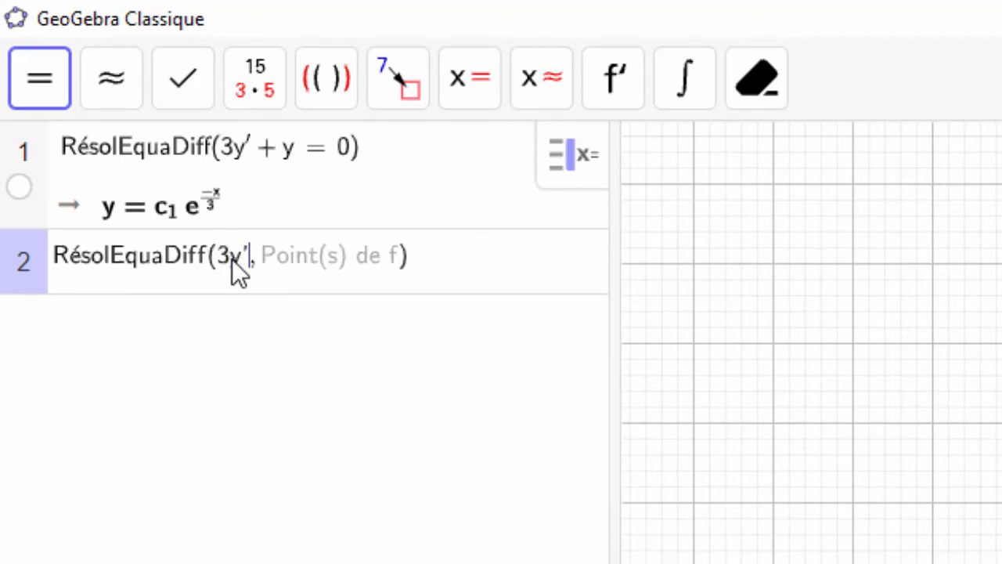
type("+ y = 0")
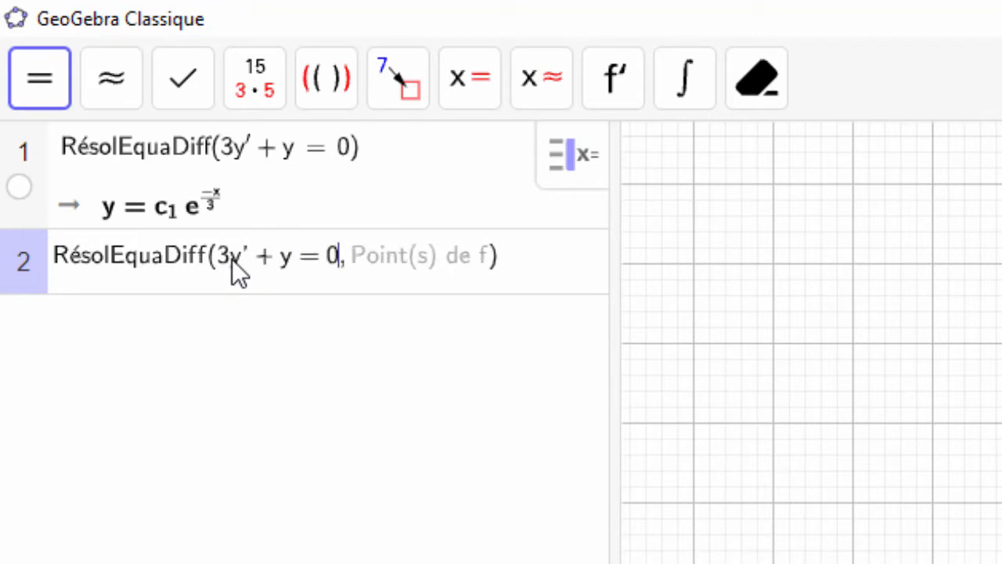
left_click(394, 255)
type("(")
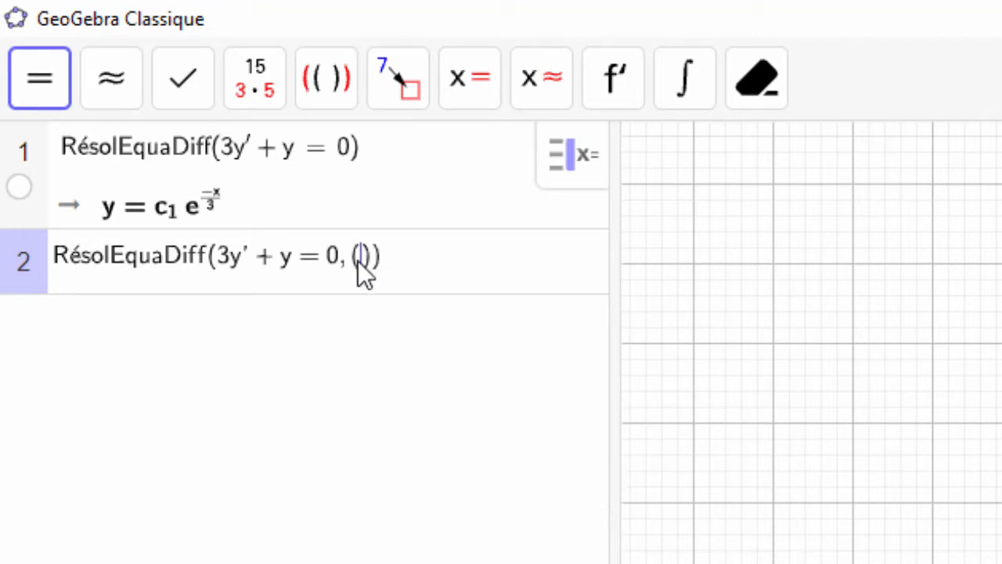
type("0, ")
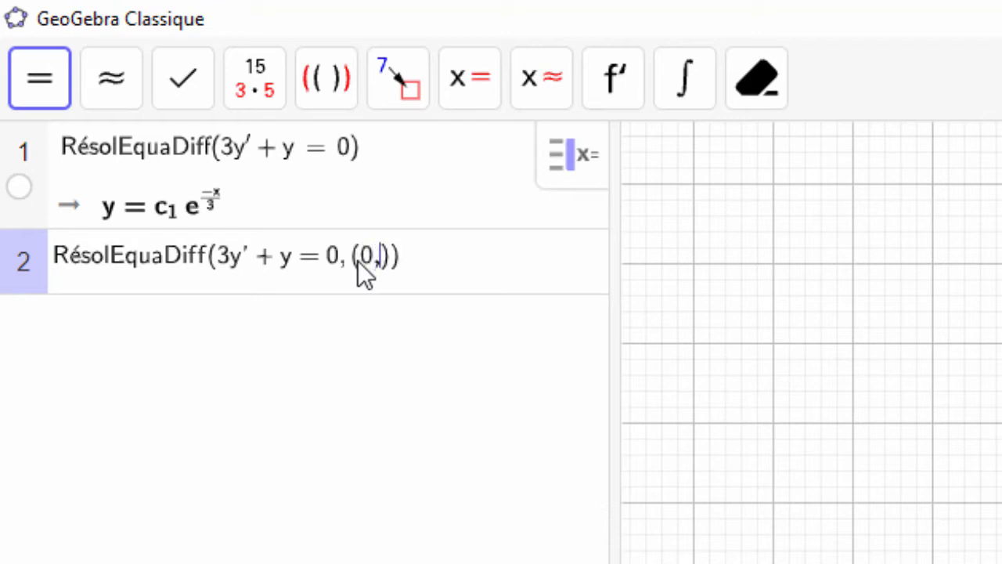
type("-1")
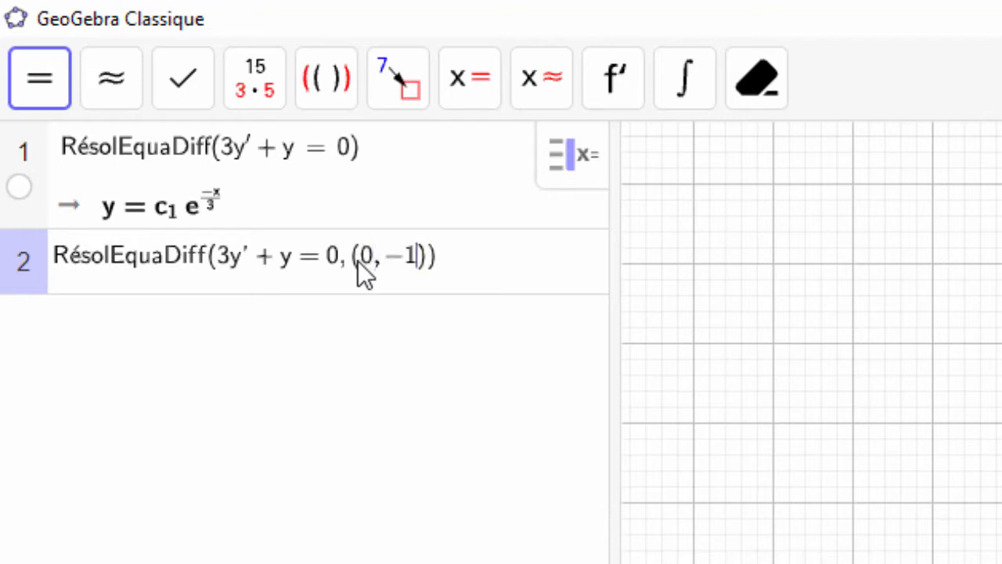
type("/3")
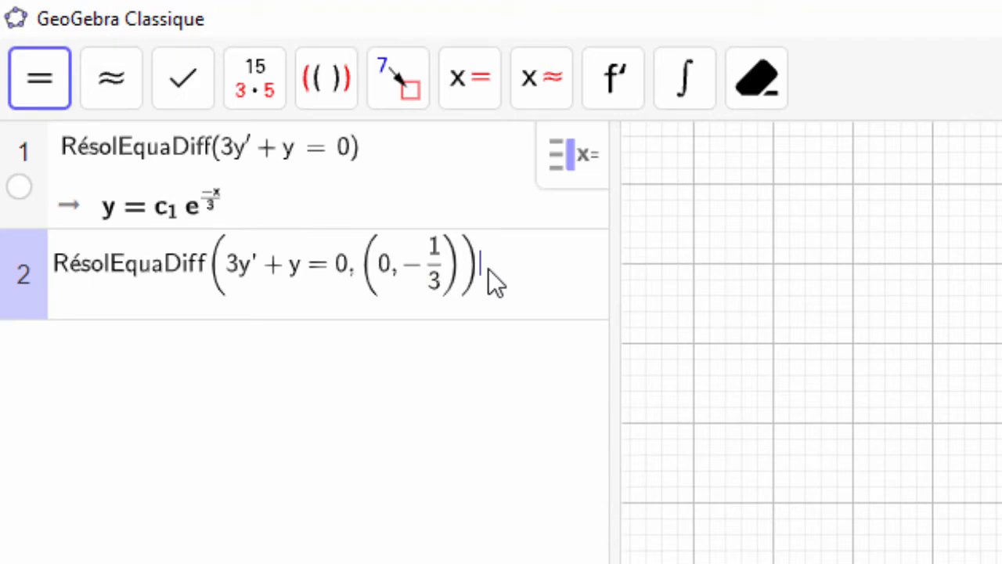
key("Return")
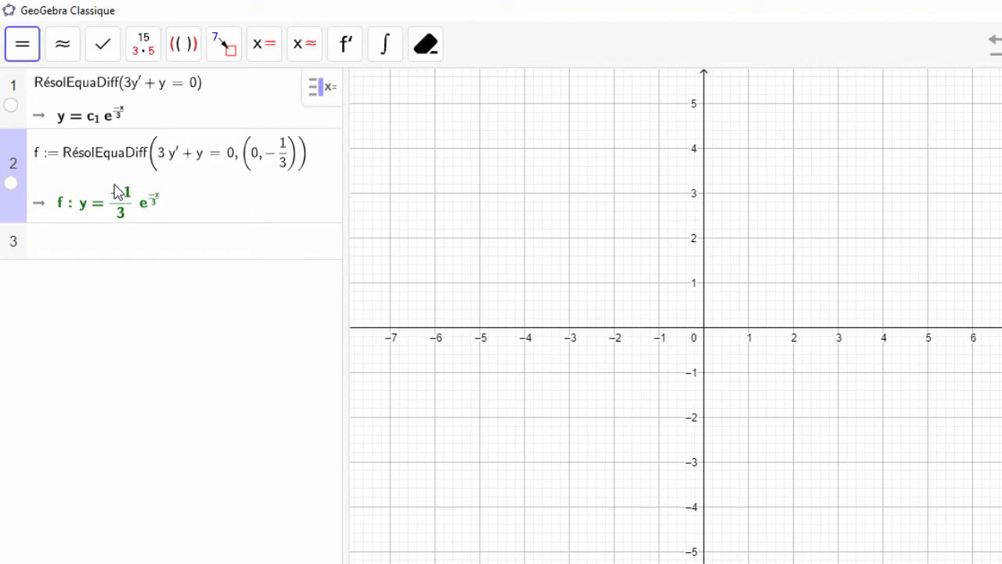
Plot the particular solution from row 2 in the Graphique view
left_click(11, 183)
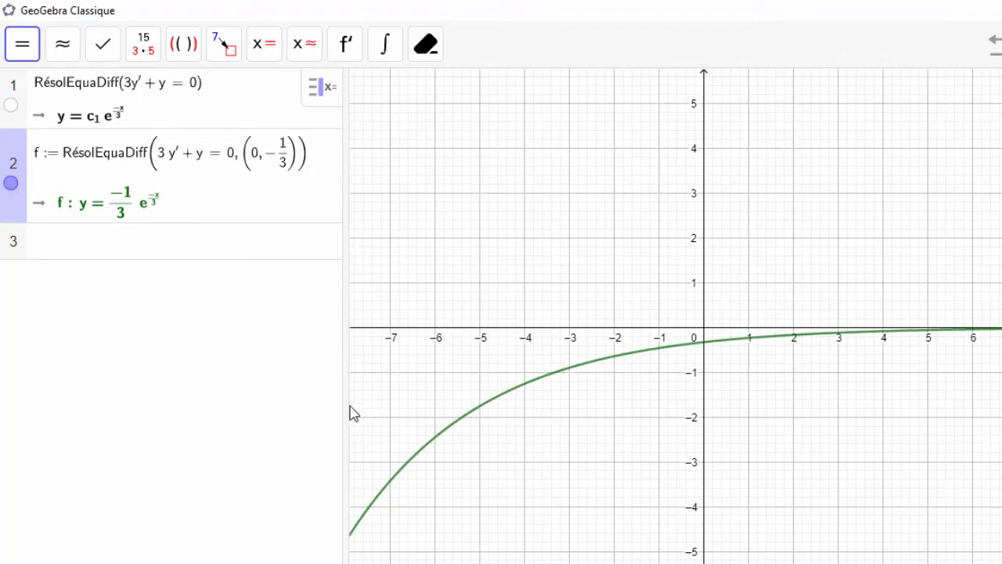
left_click_drag(384, 412, 497, 403)
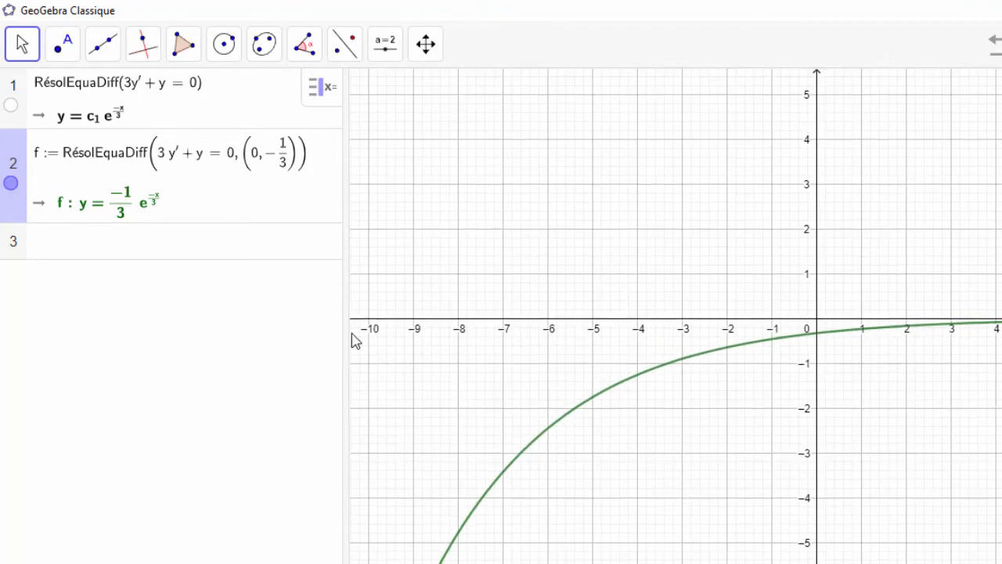
Find the general solution of 2y' + 3y - 2 = 0 in row 3 with RésolEquaDiff( Équation )
left_click(126, 245)
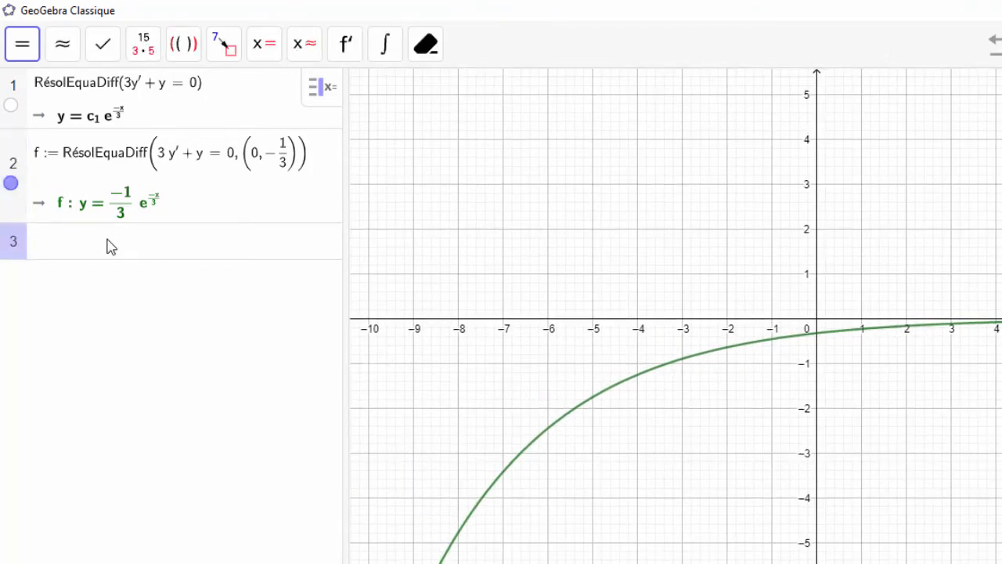
type("r")
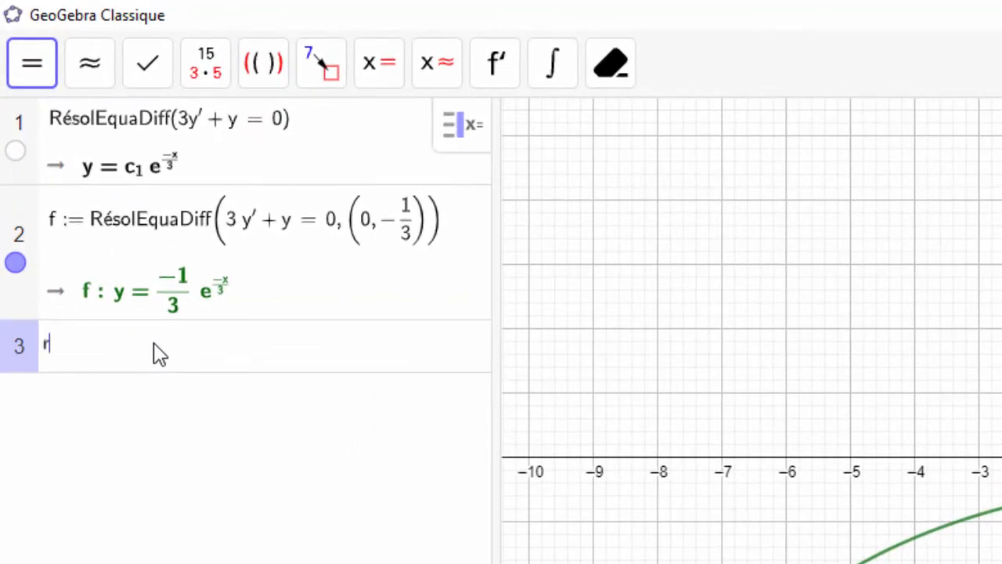
type("es")
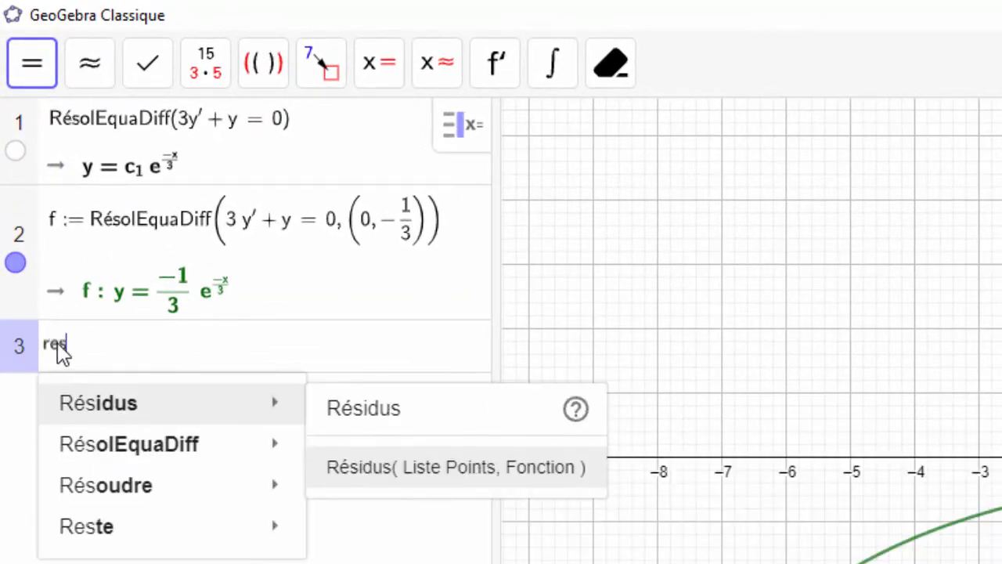
mouse_move(130, 451)
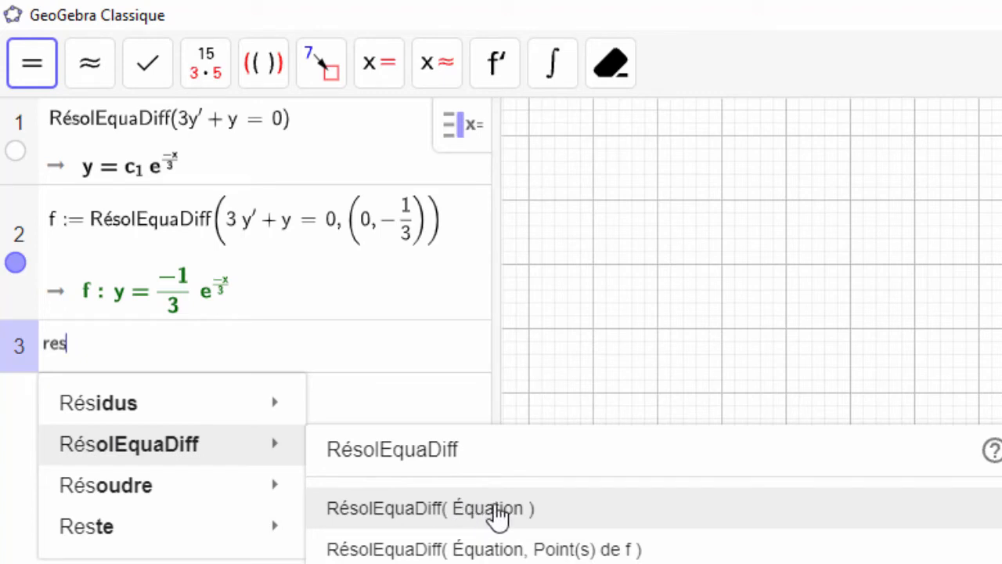
left_click(487, 517)
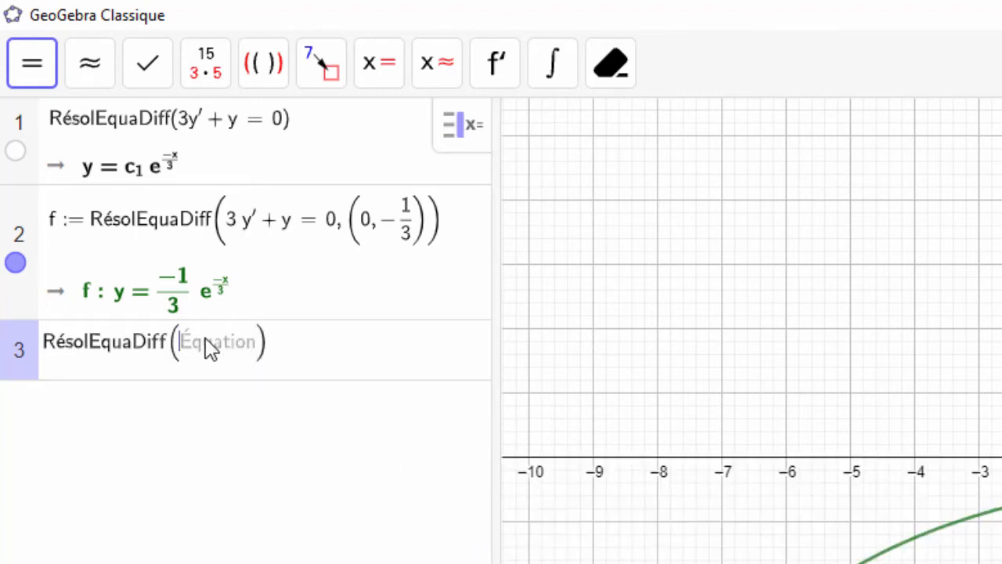
type("2y'")
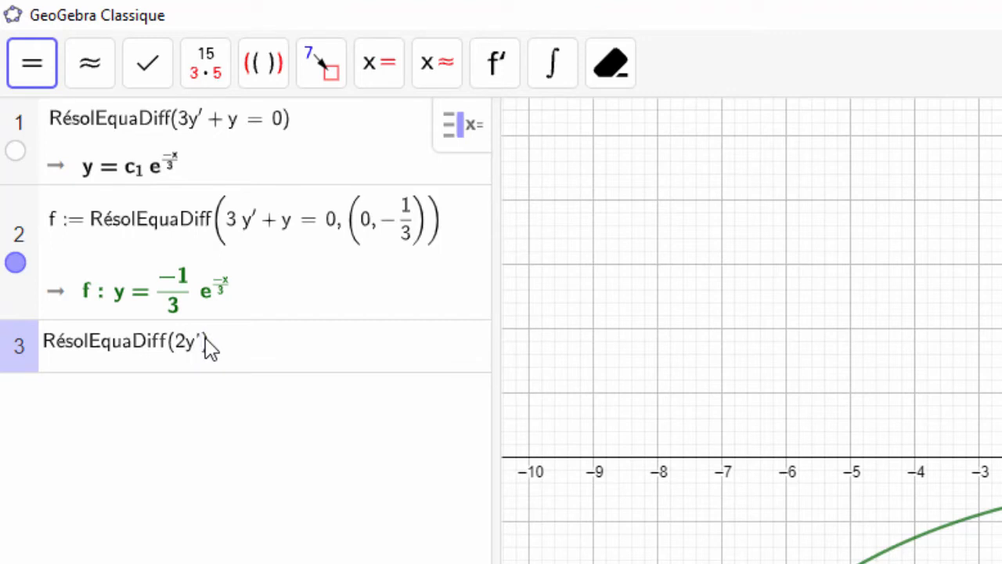
type("+3y-2=0")
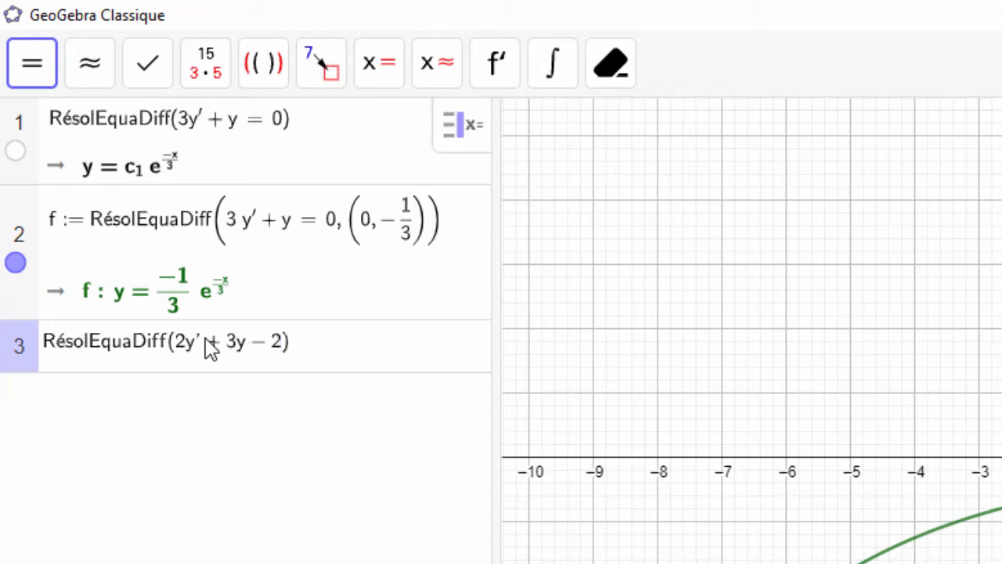
left_click(338, 346)
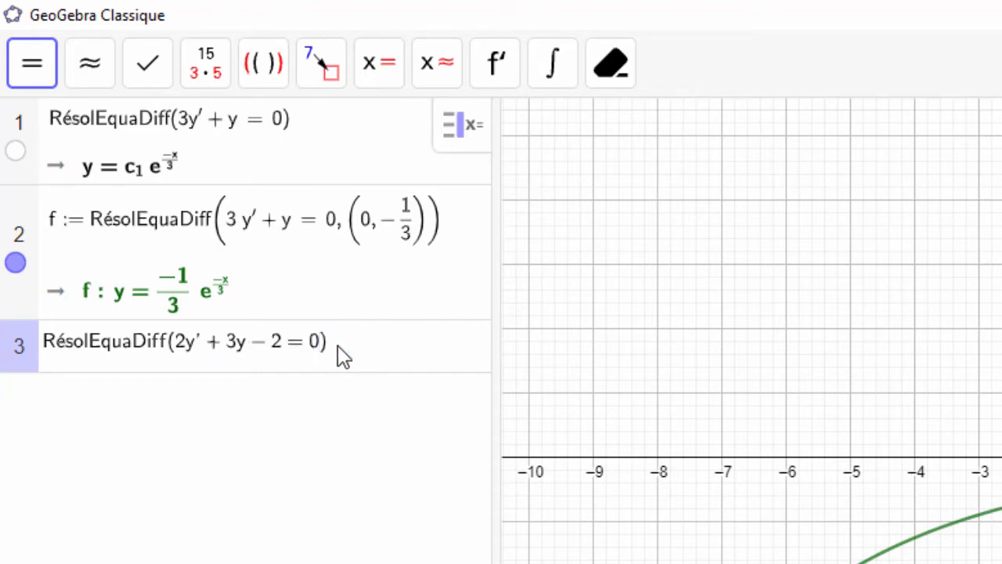
key("Return")
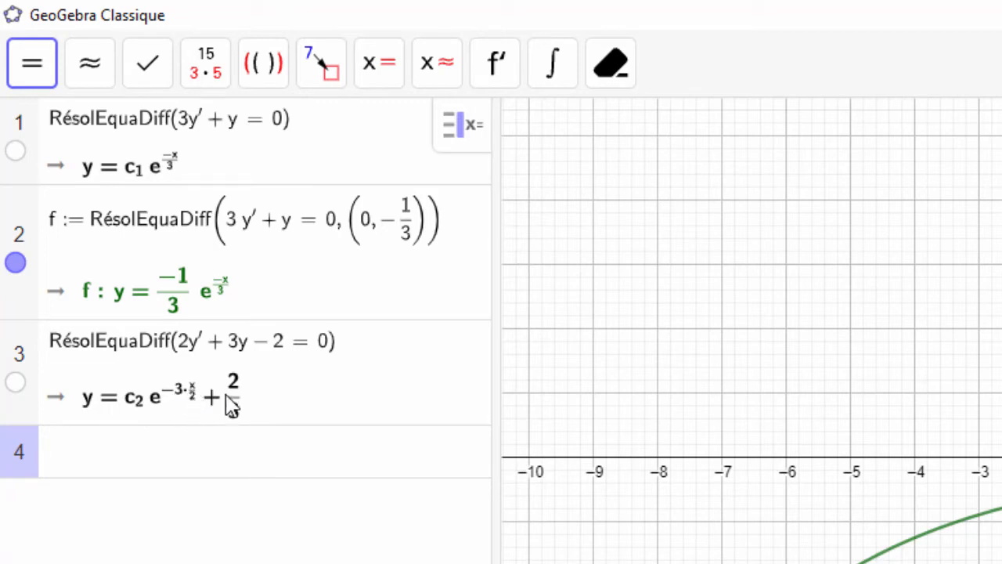
Hide the row 2 curve and solve 2y' + 3y - 2 = 0 in row 4 through (0, 2), using RésolEquaDiff( Équation, Point(s) de f )
left_click(15, 263)
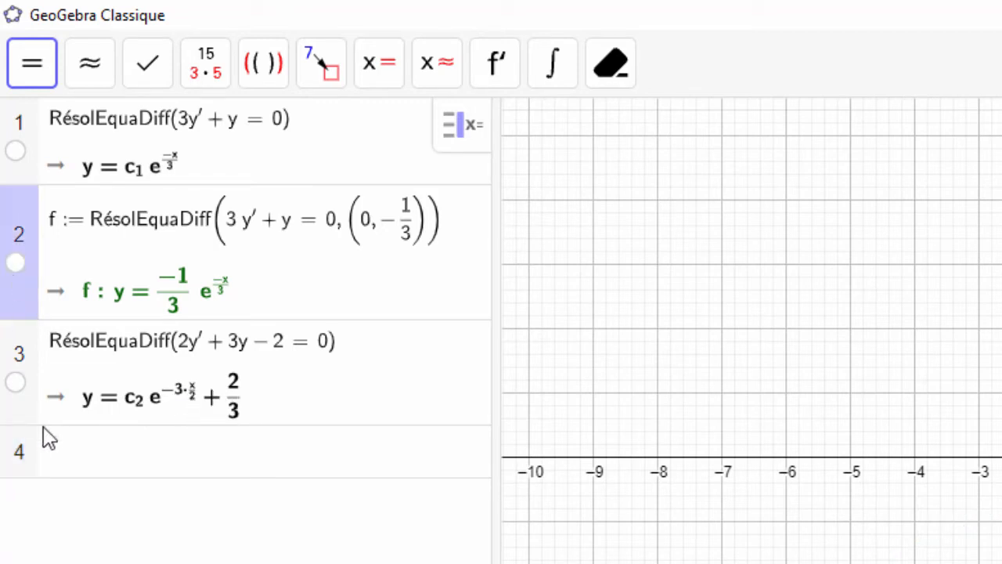
left_click(70, 454)
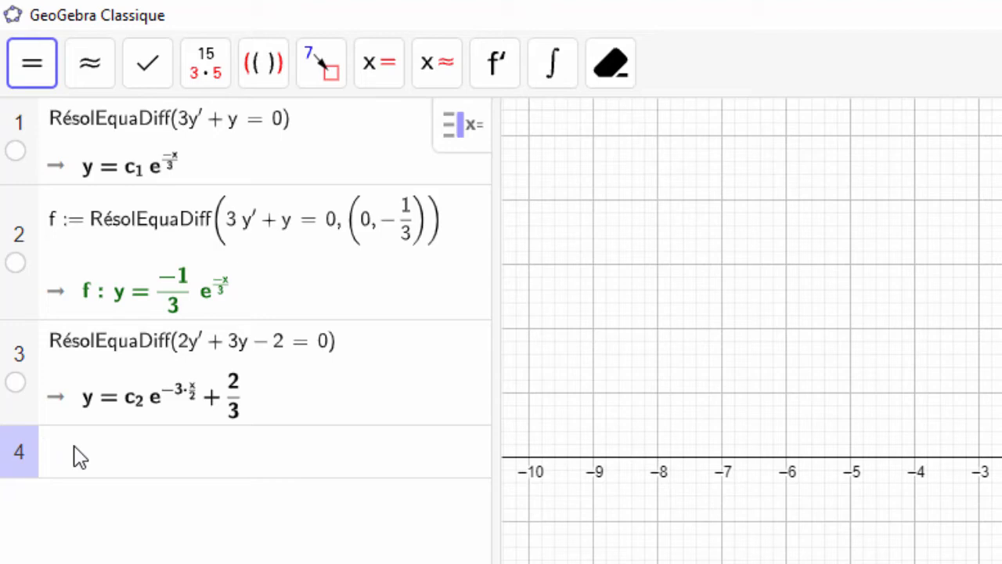
type("res")
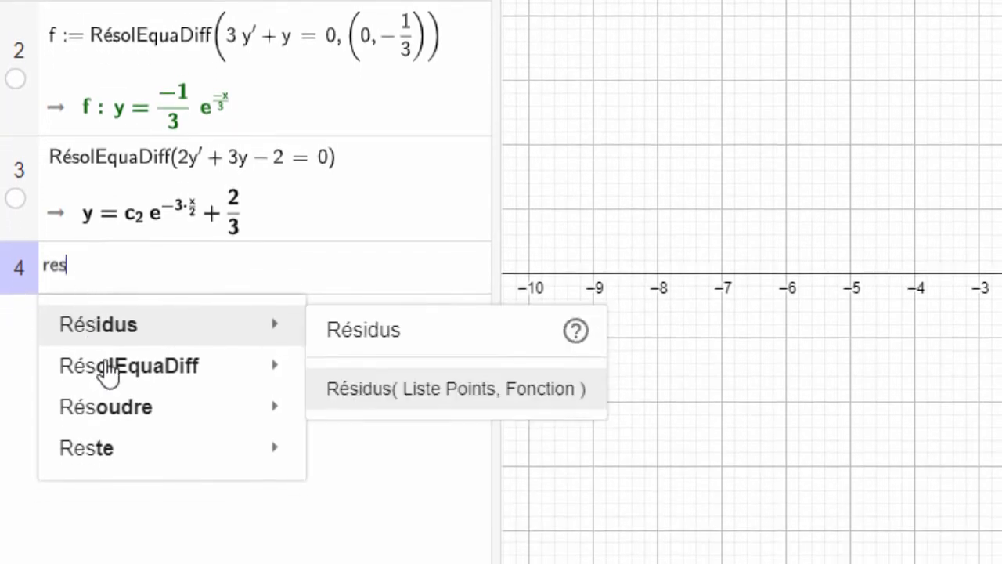
mouse_move(173, 560)
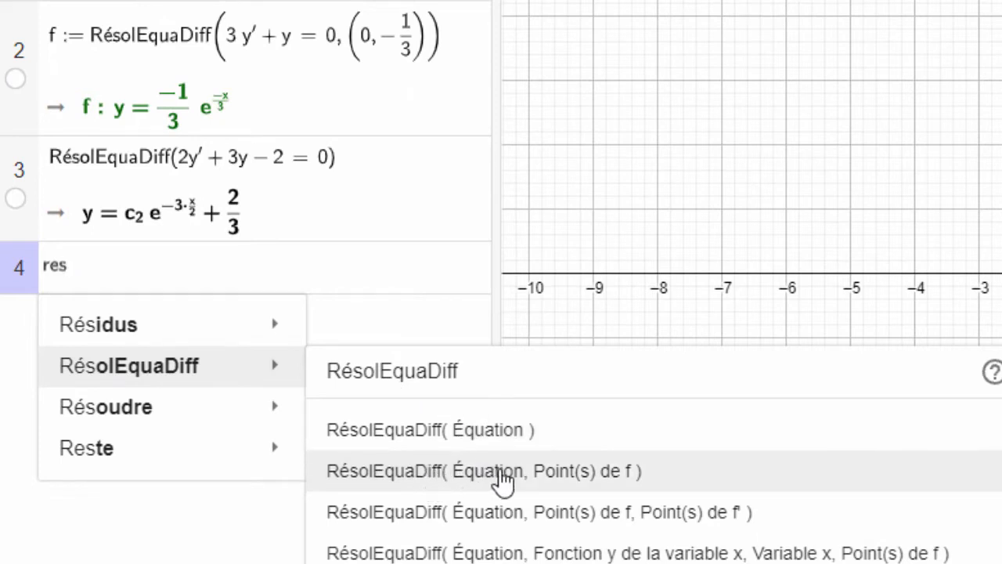
left_click(499, 472)
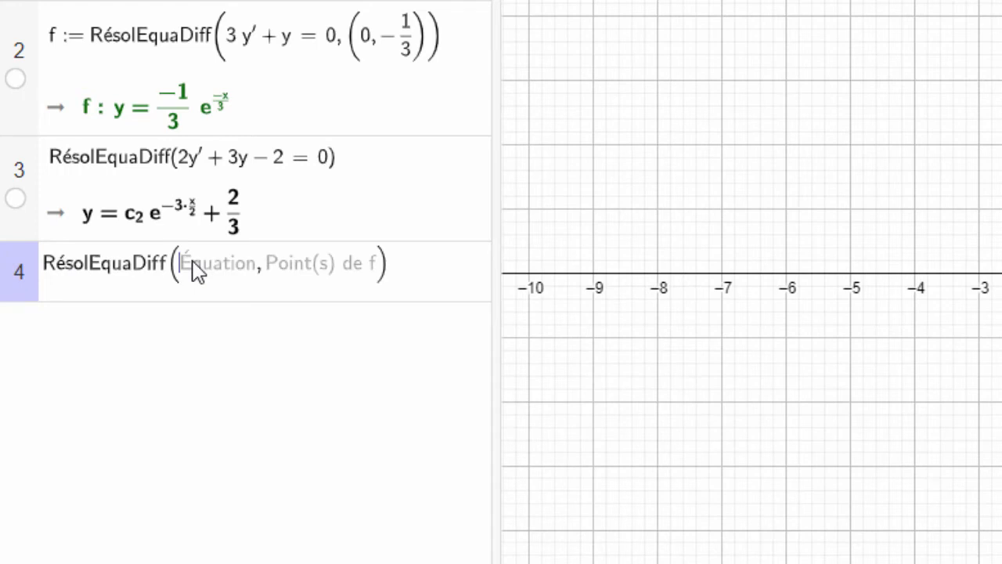
type("2")
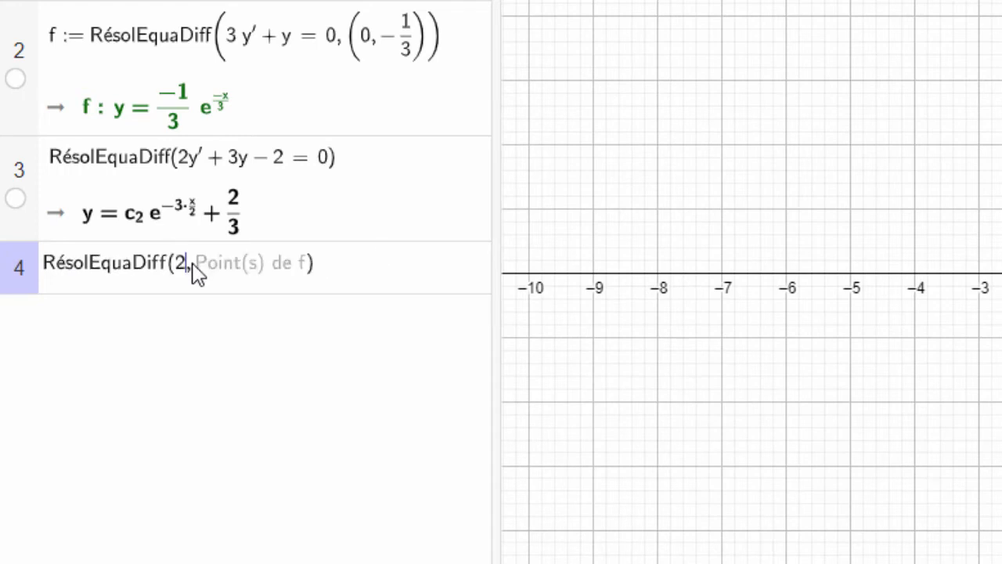
type("y")
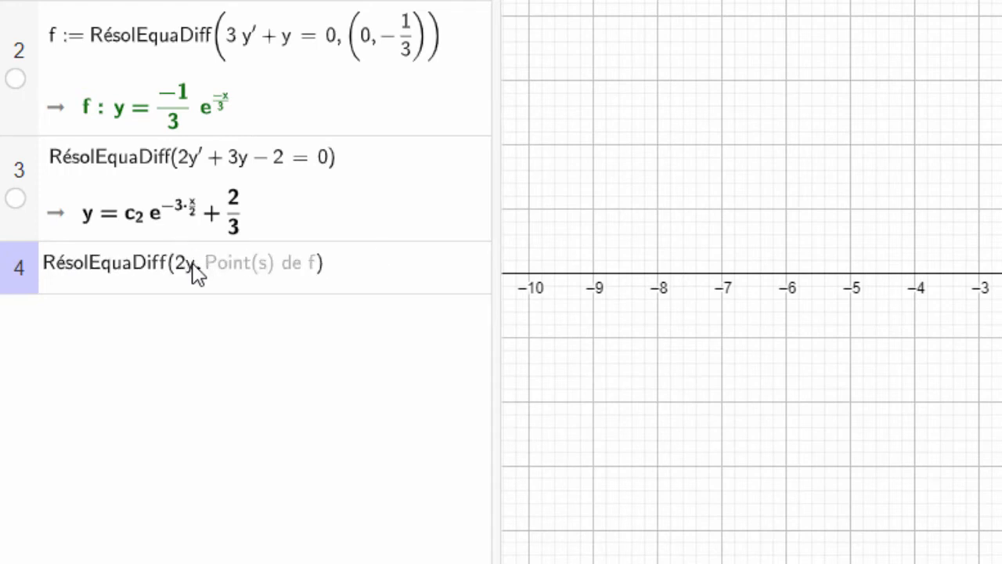
type("'+3y,")
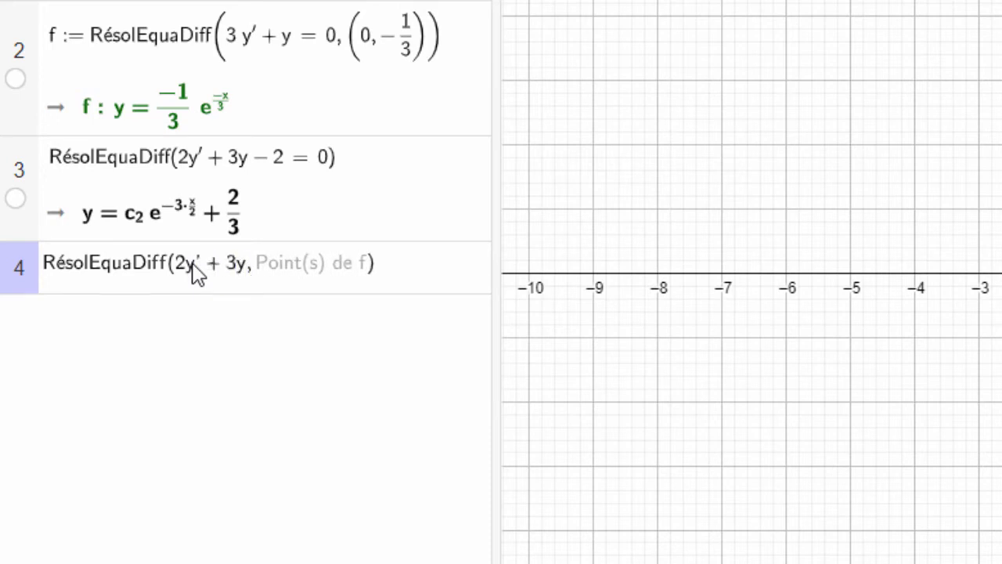
type("-2=0")
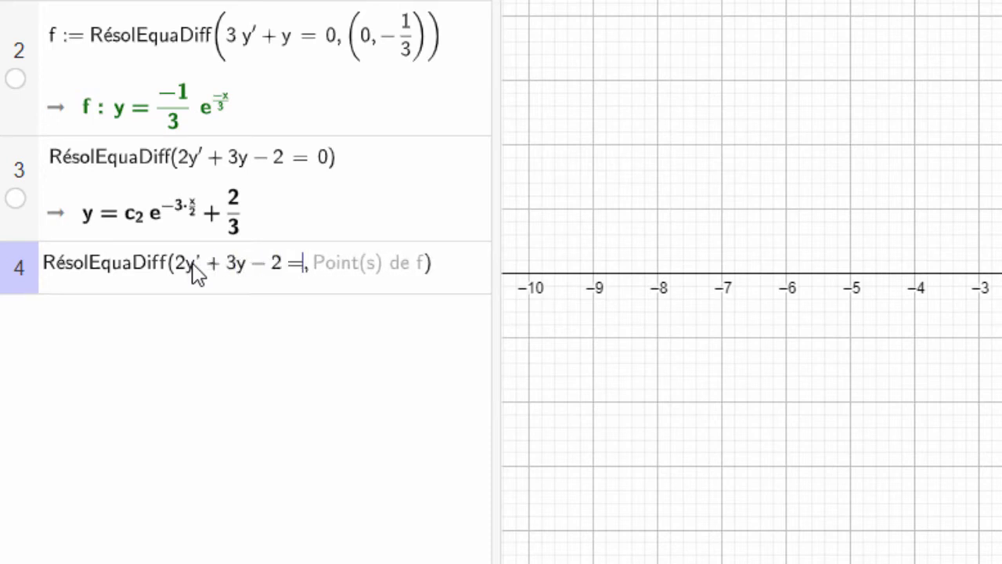
type(",")
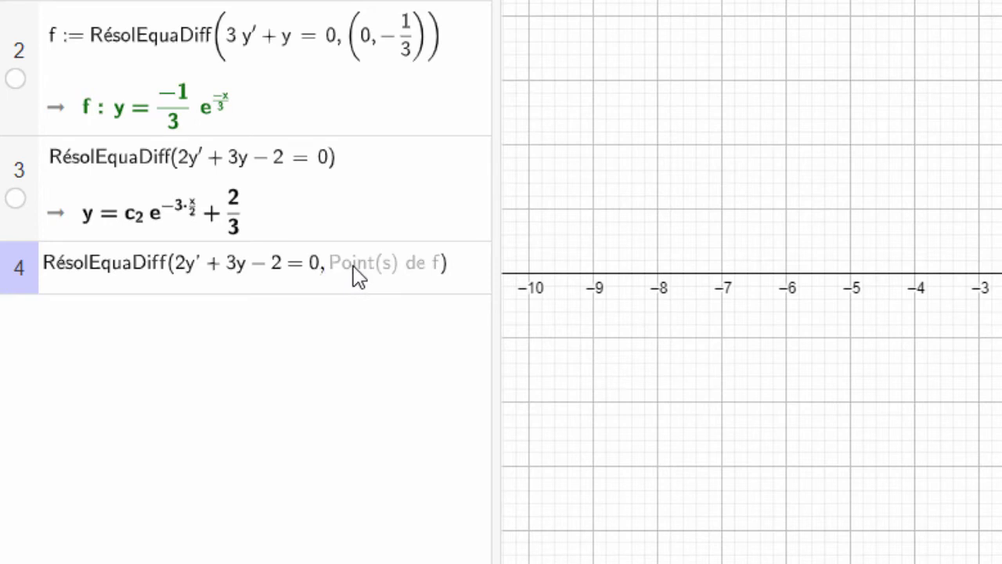
type("(")
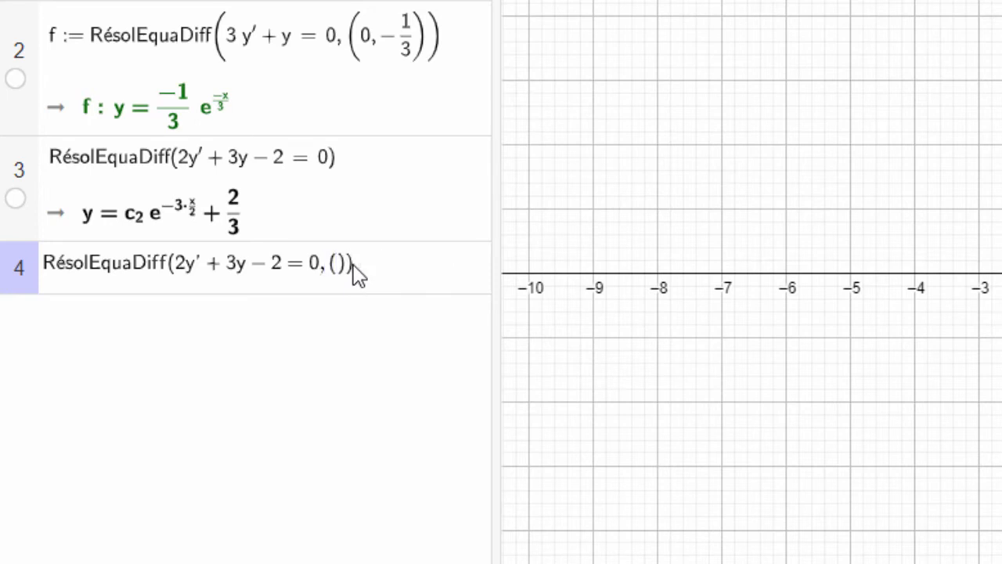
type("0,2")
key("Return")
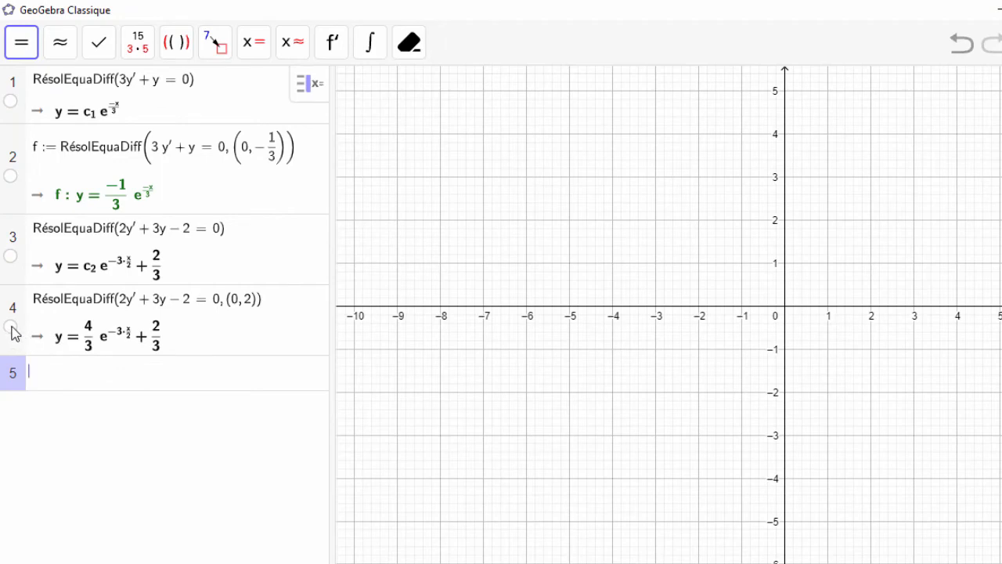
Plot the particular solution from row 4 in the Graphique view
left_click(12, 327)
left_click_drag(709, 285, 477, 369)
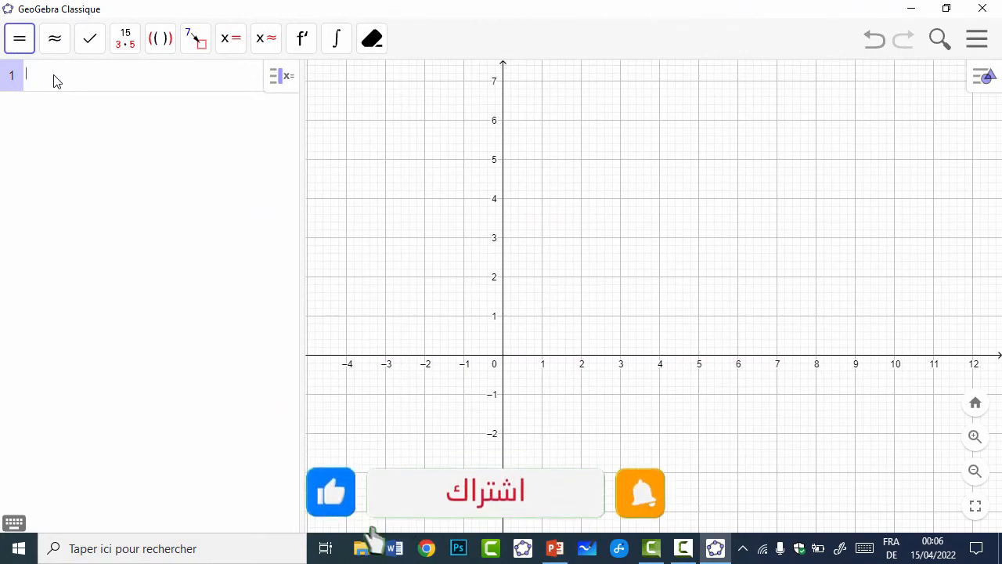
Find the general solution of y'' - 6y' + 8y = 0 in row 1 of the empty Calcul formel view with RésolEquaDiff( Équation )
type("res")
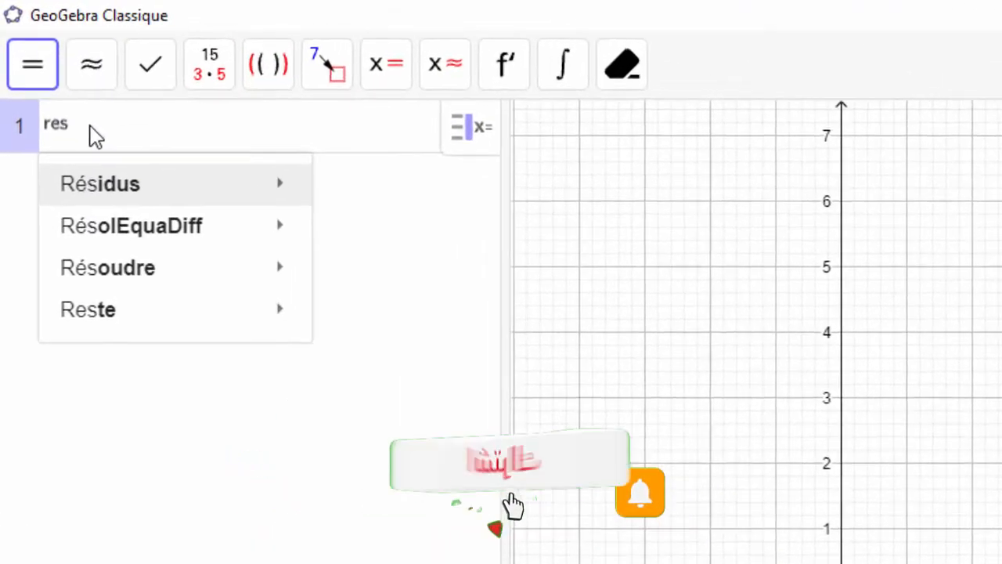
mouse_move(132, 235)
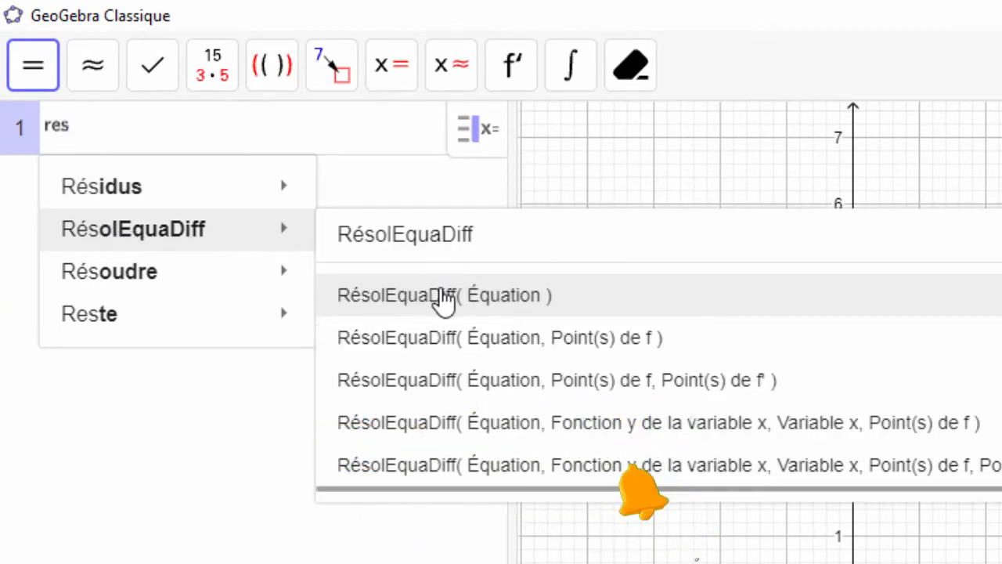
left_click(486, 305)
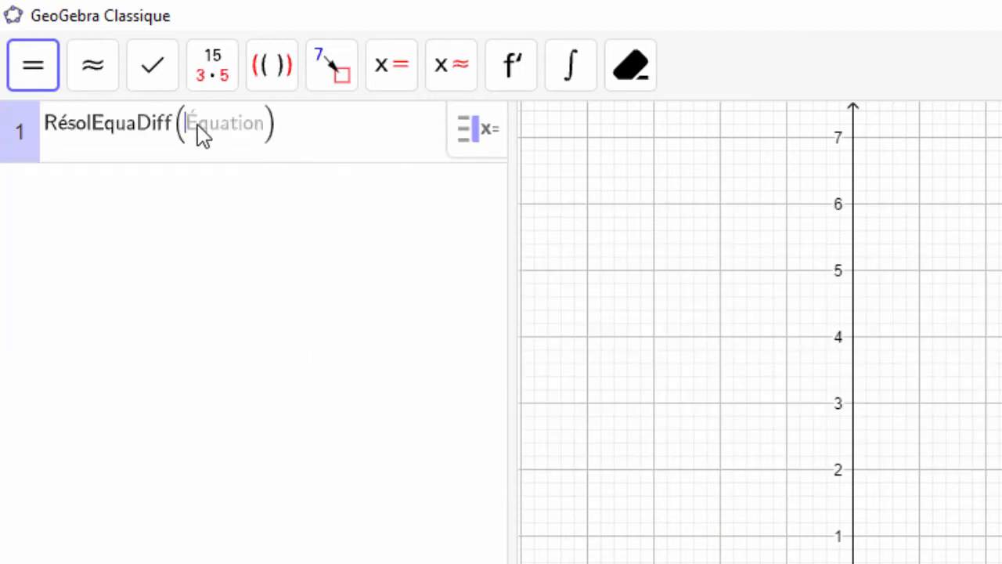
type("y'")
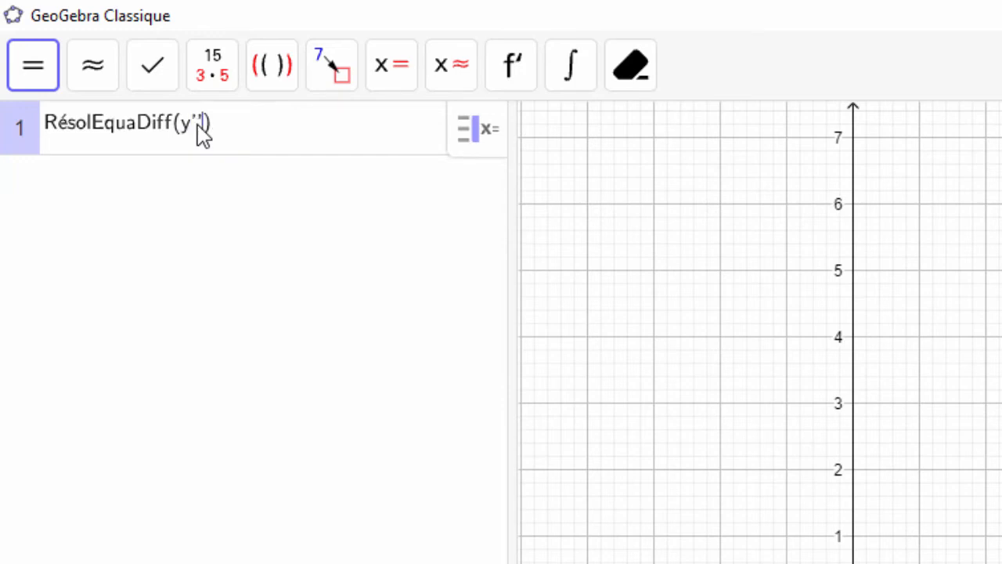
type("'-6y'+8")
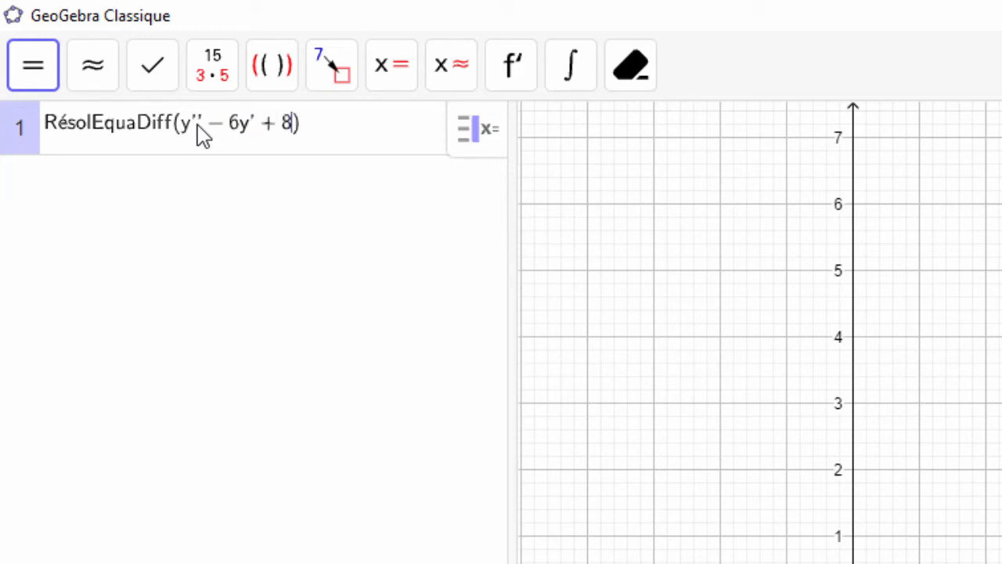
type("y=0")
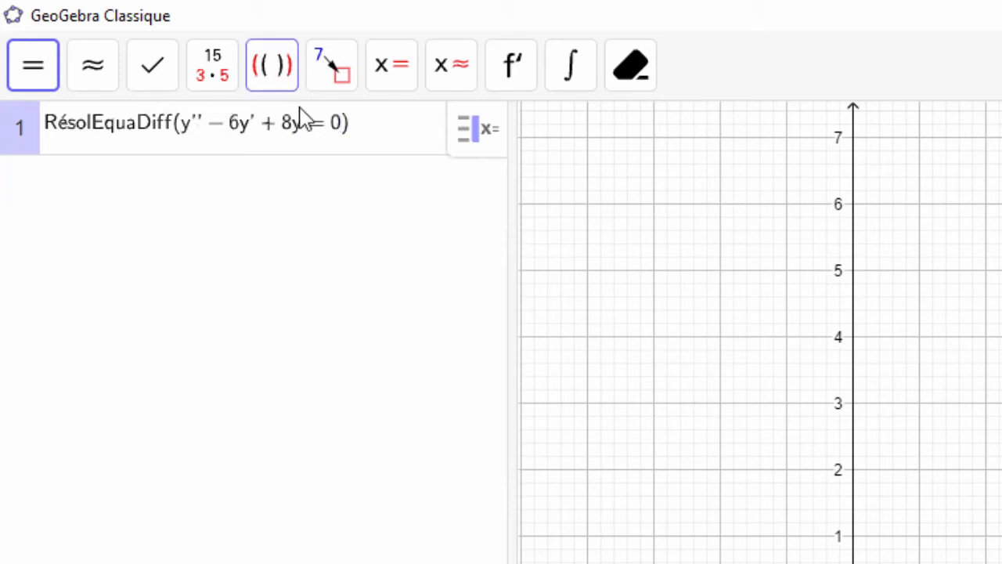
left_click(356, 133)
key("Return")
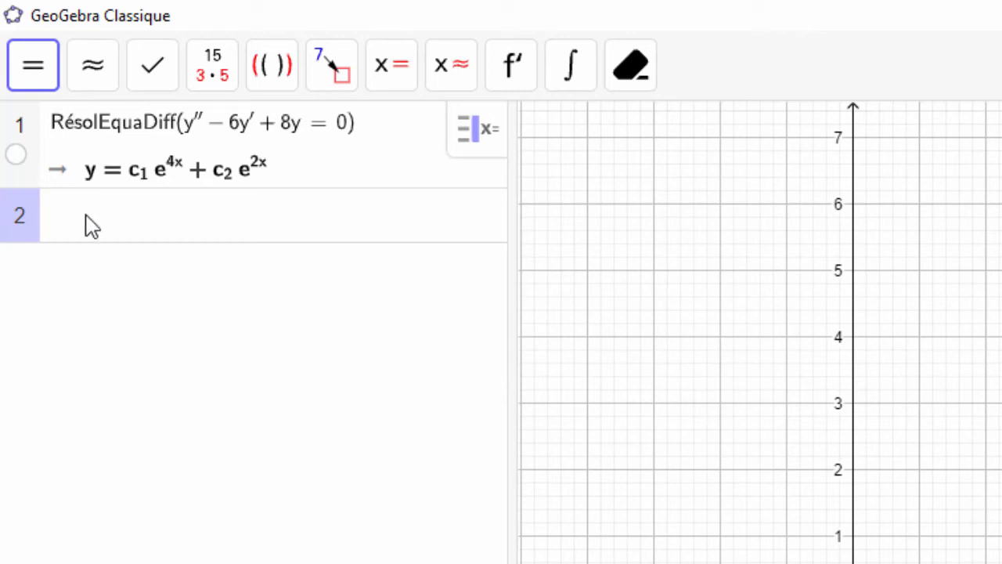
Start RésolEquaDiff( Équation, Point(s) de f, Point(s) de f' ) in row 2 with the equation y'' - 6y' + 8y = 0
type("res")
mouse_move(164, 323)
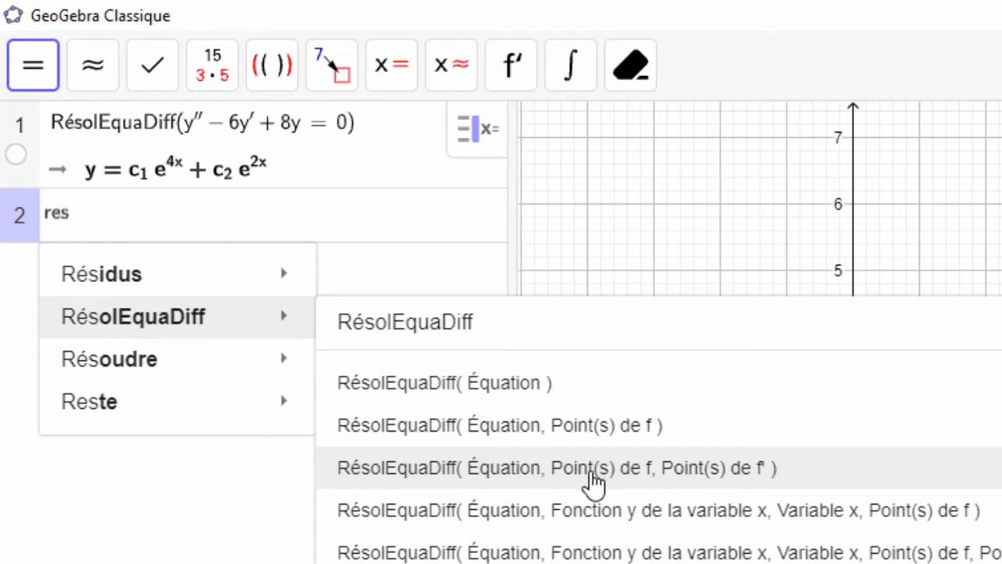
left_click(475, 474)
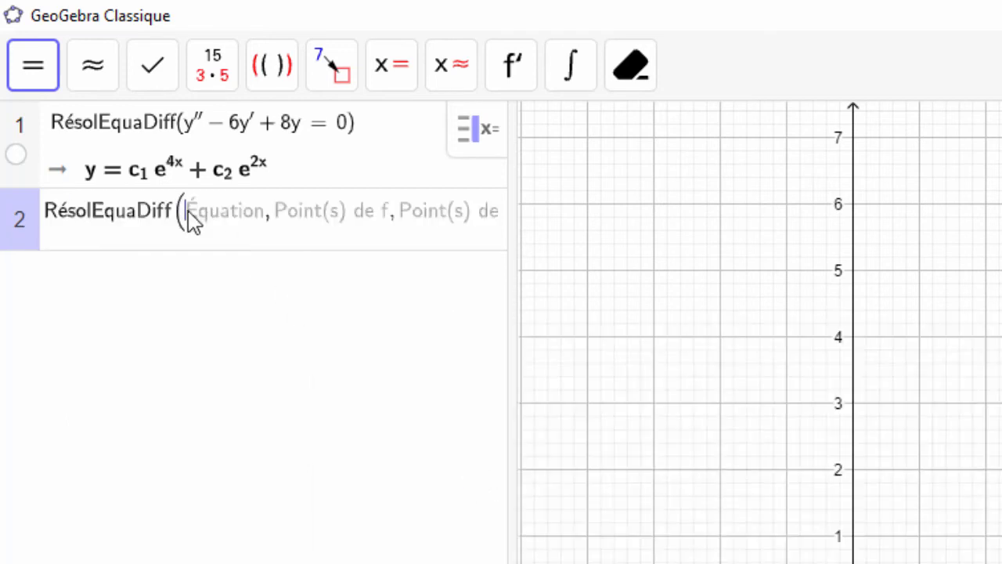
type("y")
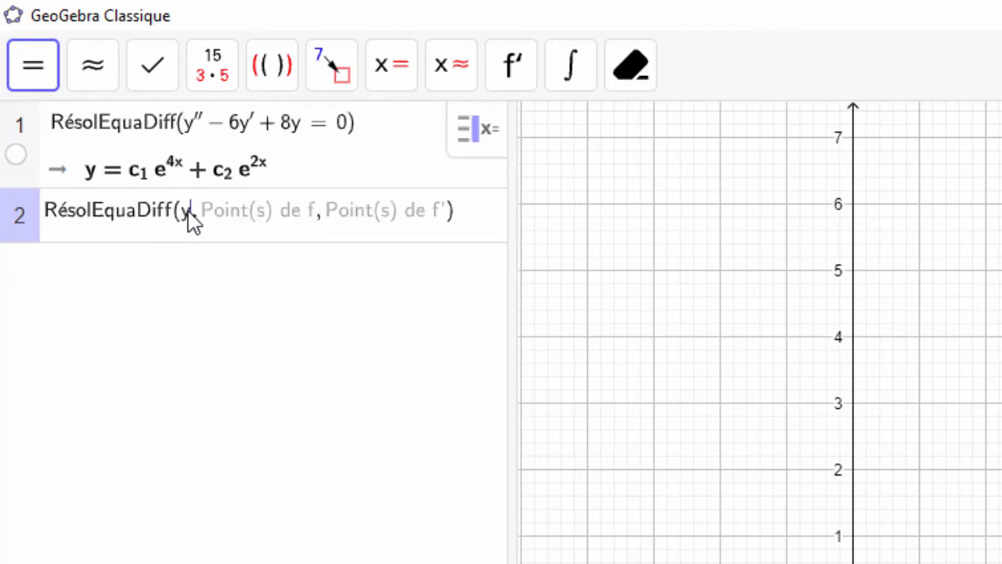
type("''")
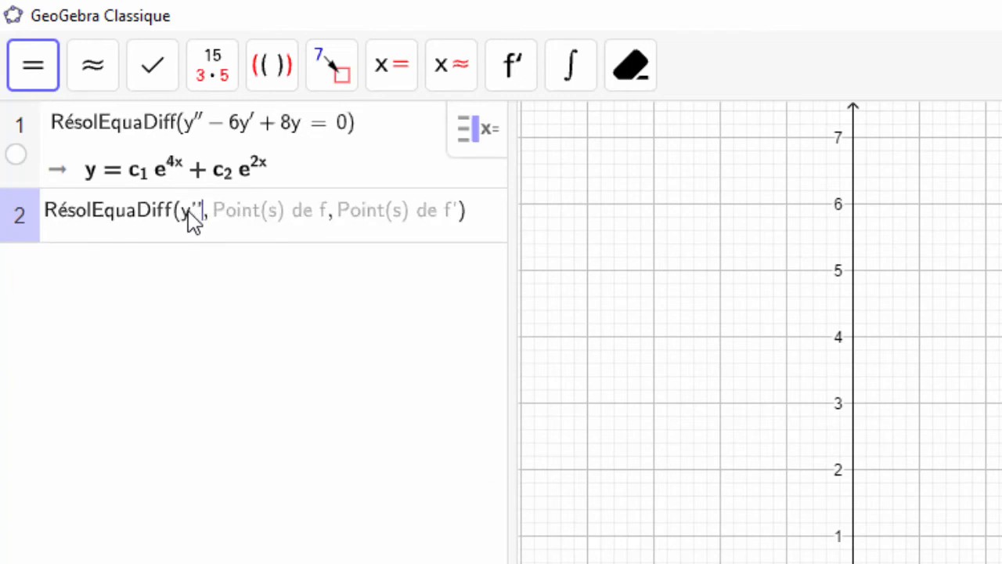
type("-6")
type("y")
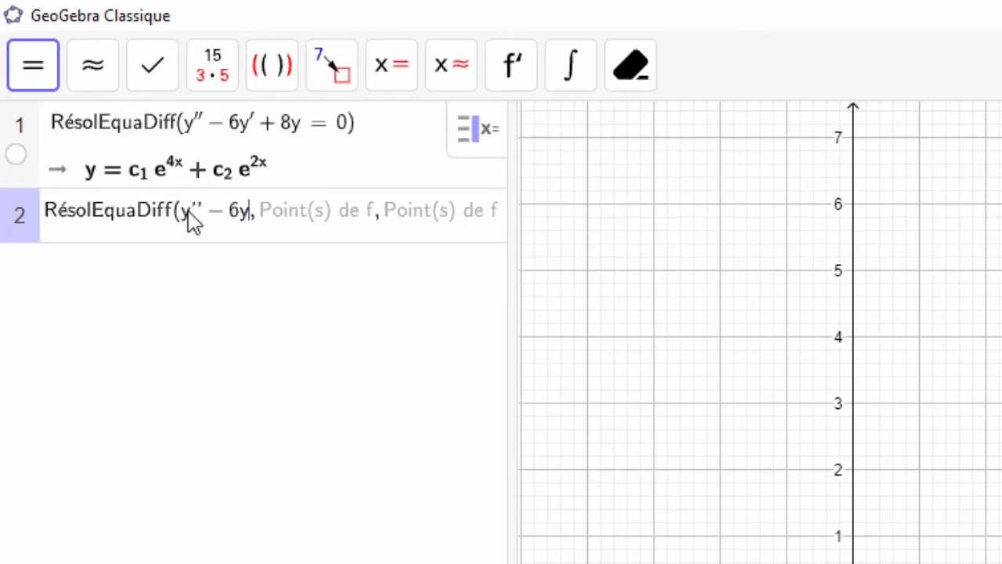
type("'")
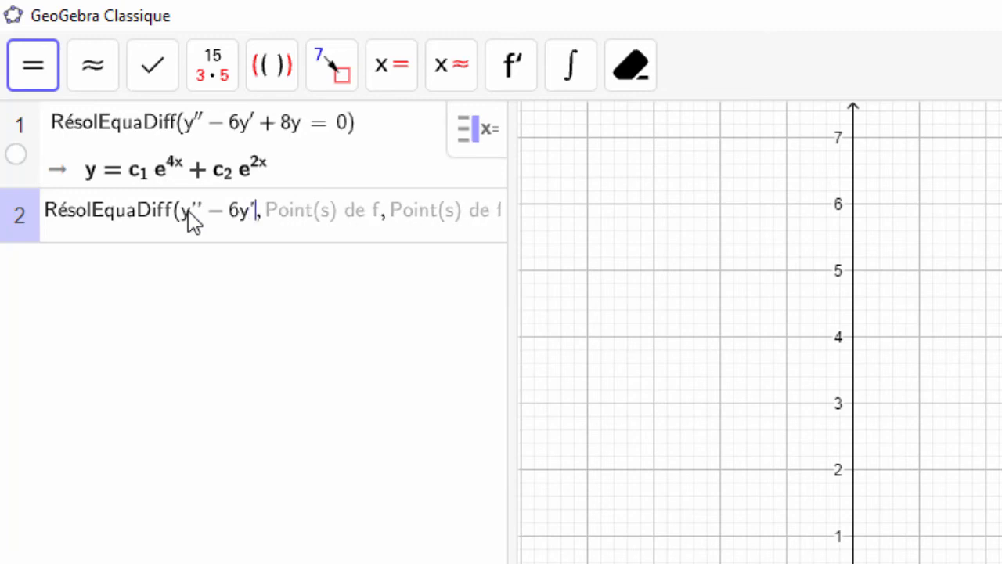
type("+8y")
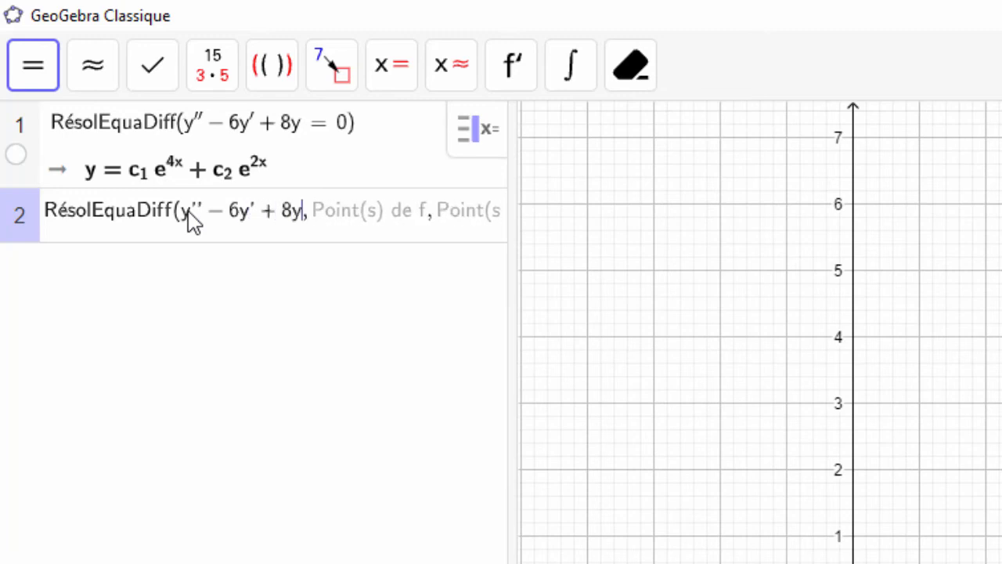
type(" =0,")
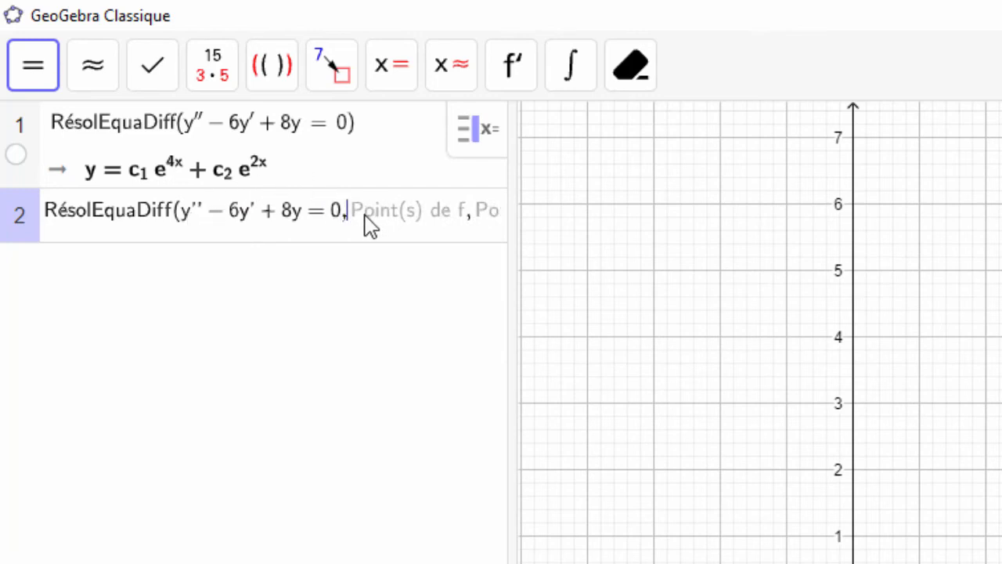
Solve row 2 with the point (0, 1) for f and (0, 3) for f', and plot the particular solution
type("(")
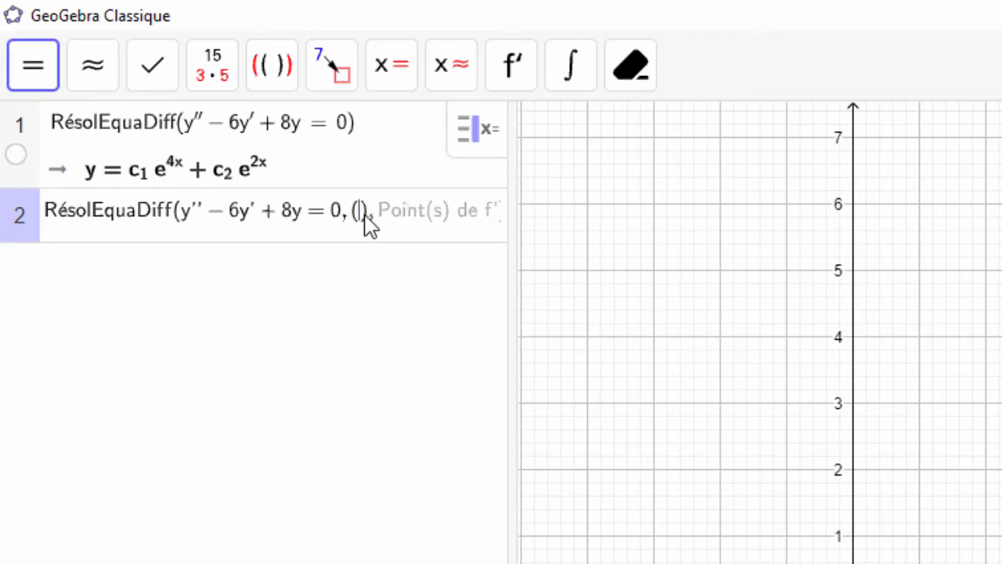
type("0,1")
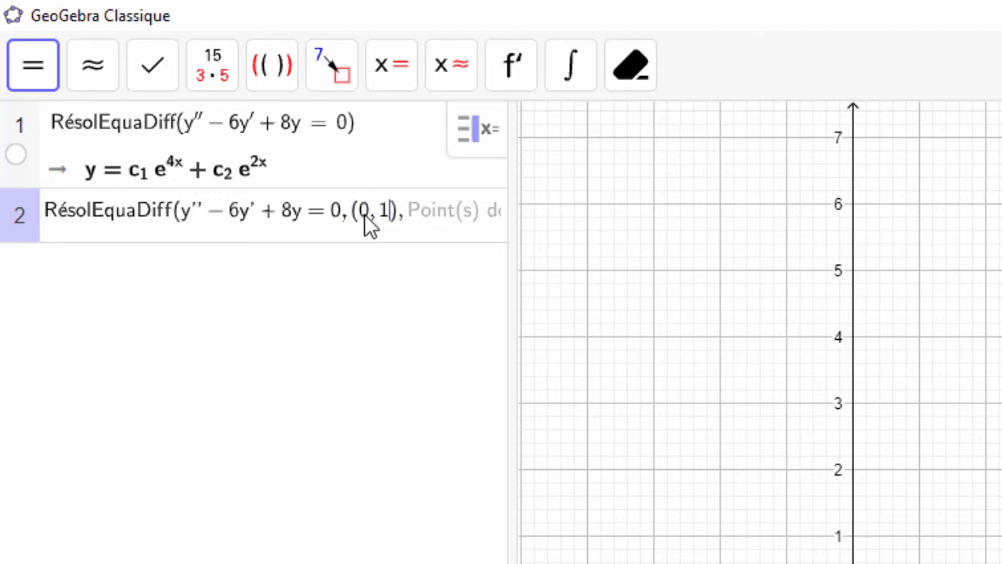
key("Right")
left_click_drag(512, 271, 672, 278)
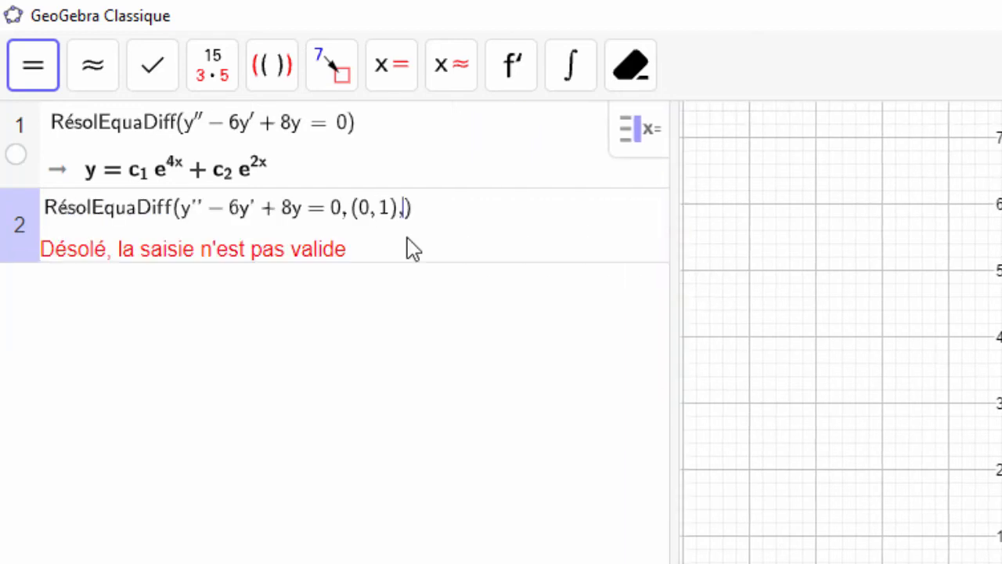
type(", (0, 3")
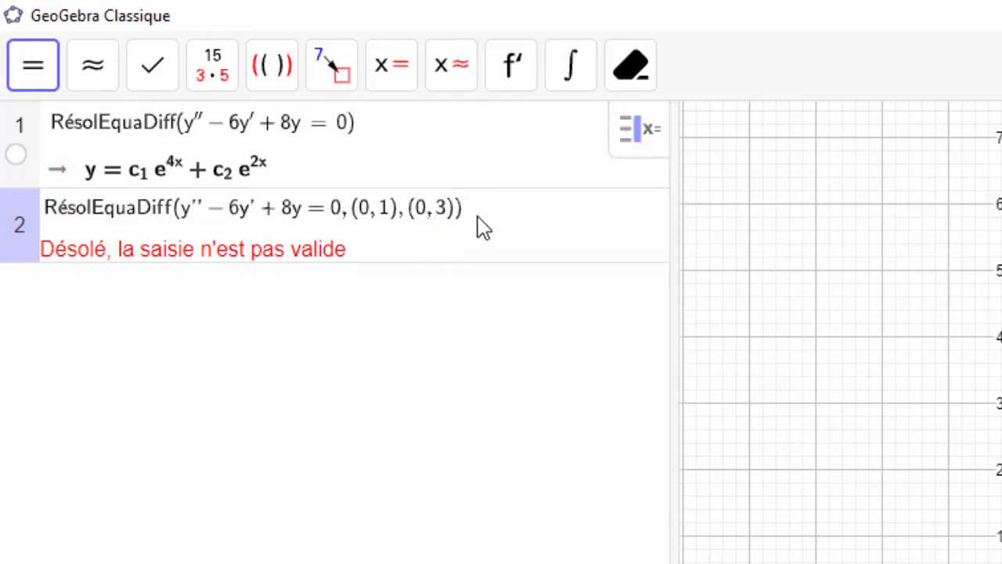
key("Return")
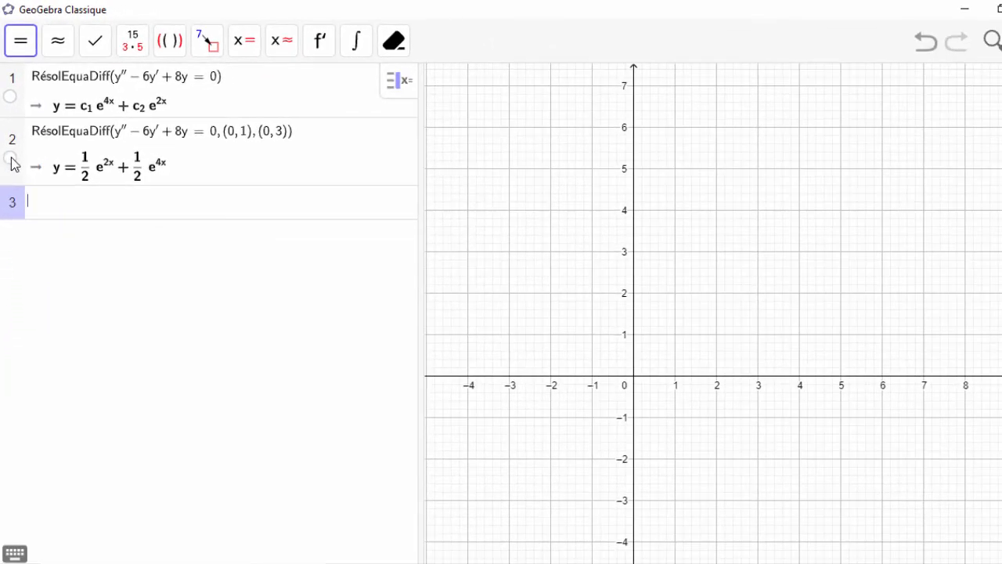
left_click(10, 159)
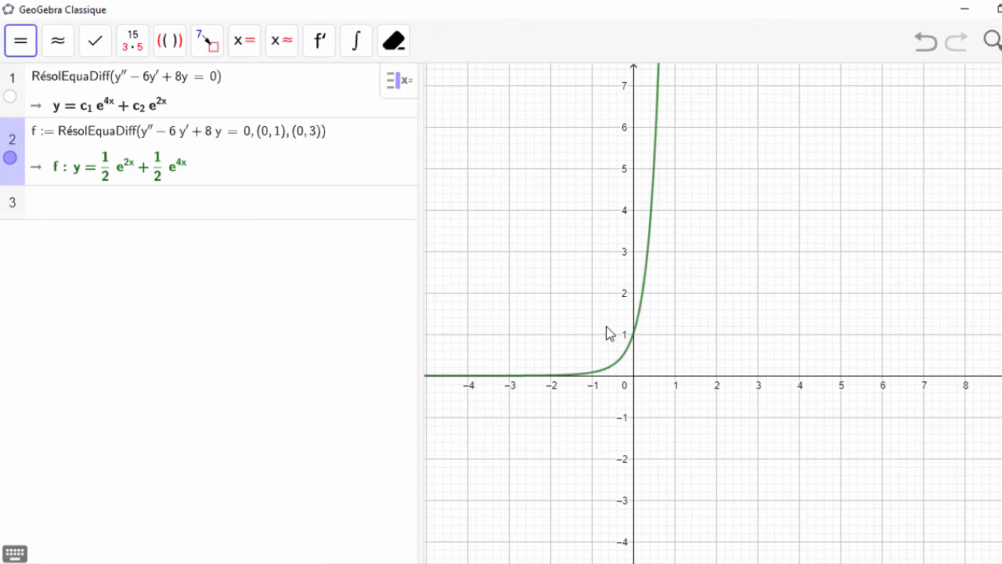
Find the general solution of y'' - 4y' + 5y = 0 in row 3 with RésolEquaDiff( Équation )
left_click(75, 206)
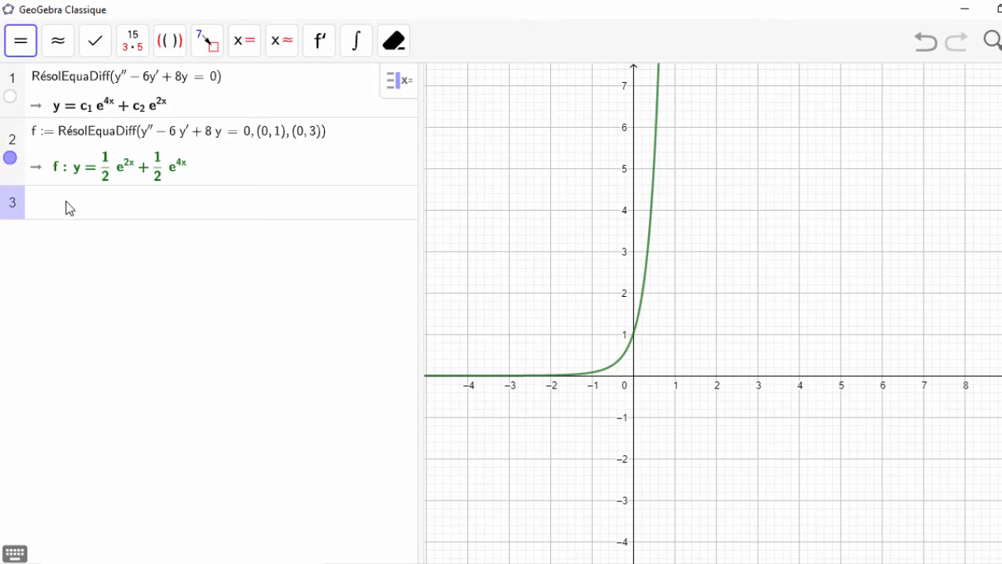
type("res")
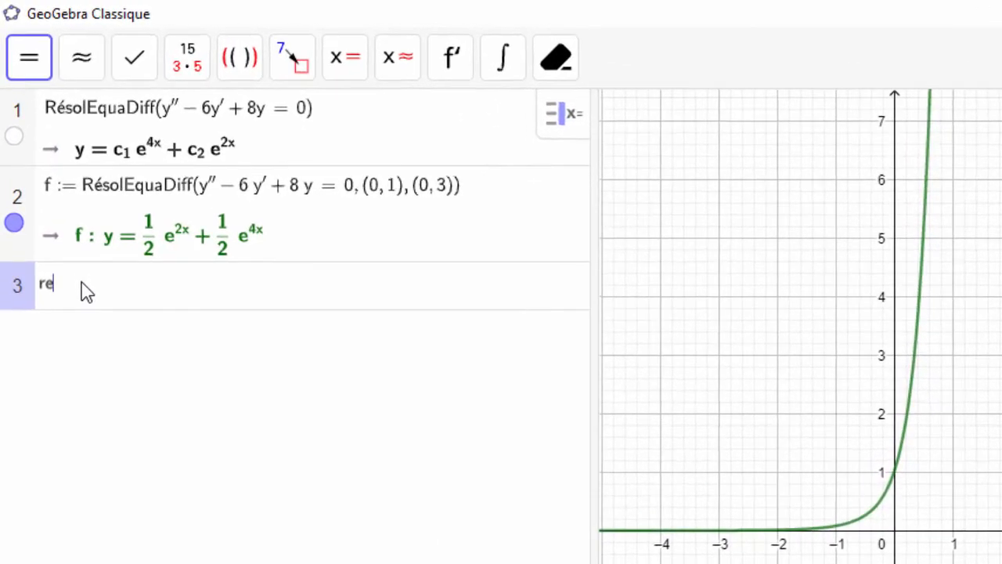
mouse_move(73, 276)
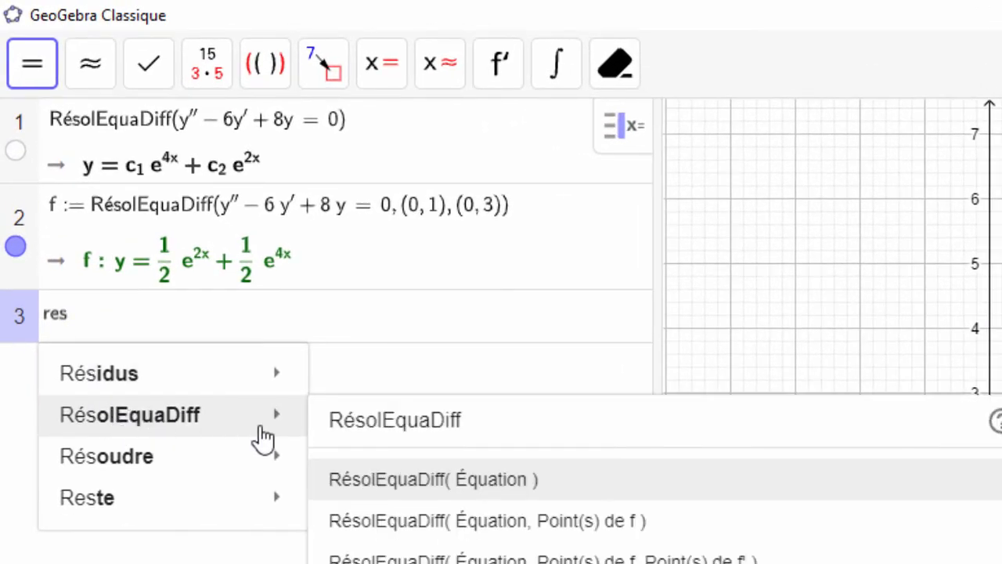
left_click(475, 492)
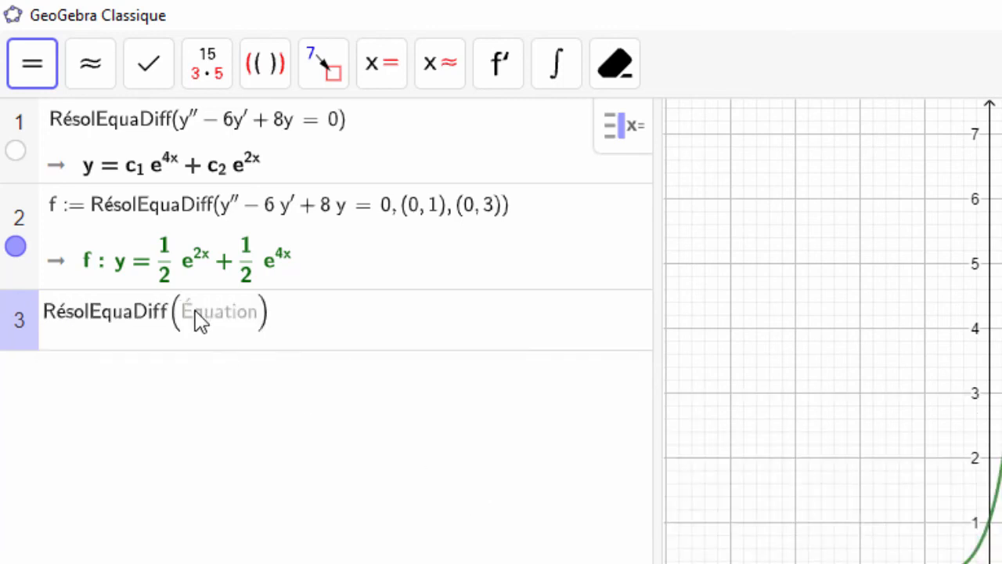
type("y''")
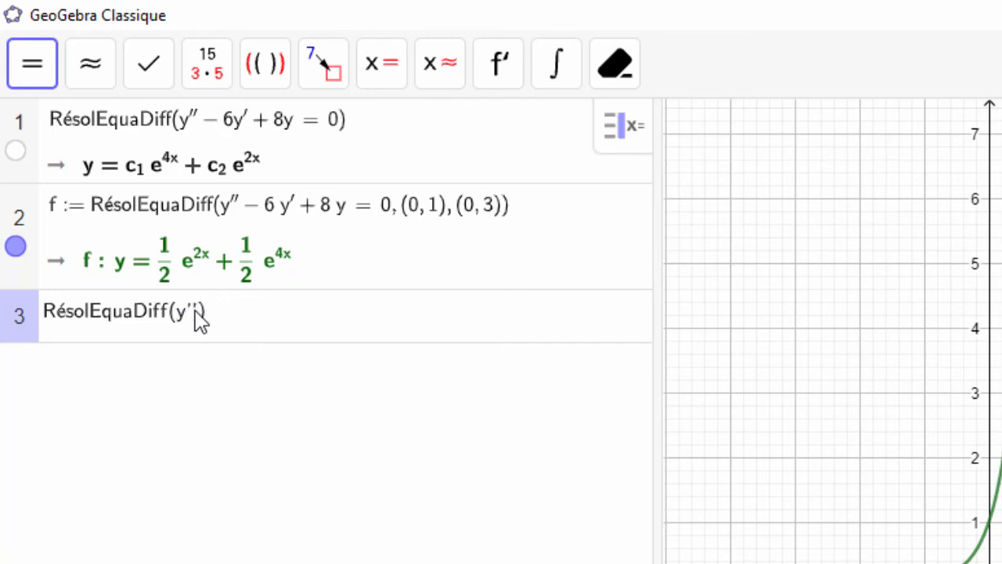
type("-4y'+5")
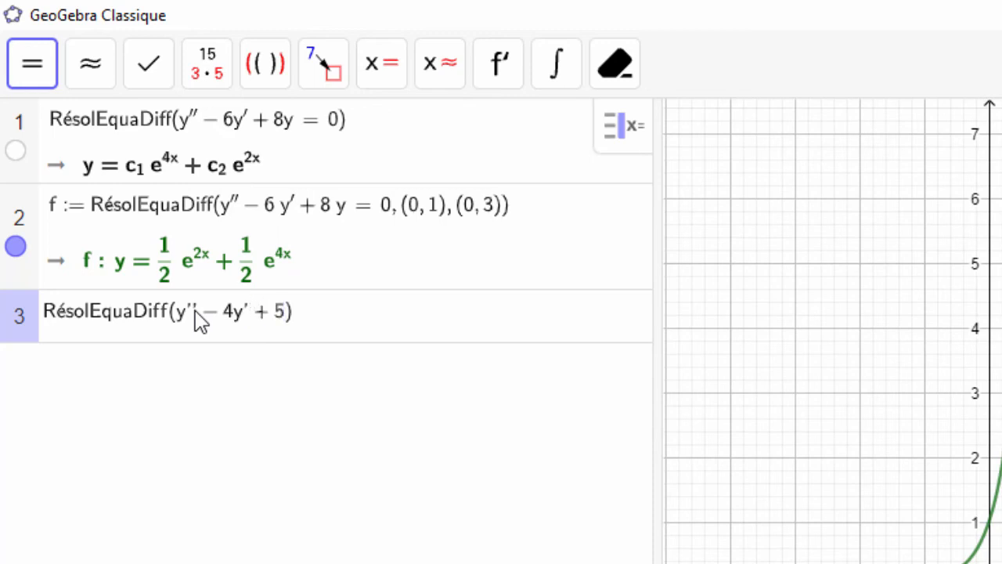
type("y=0")
key("Return")
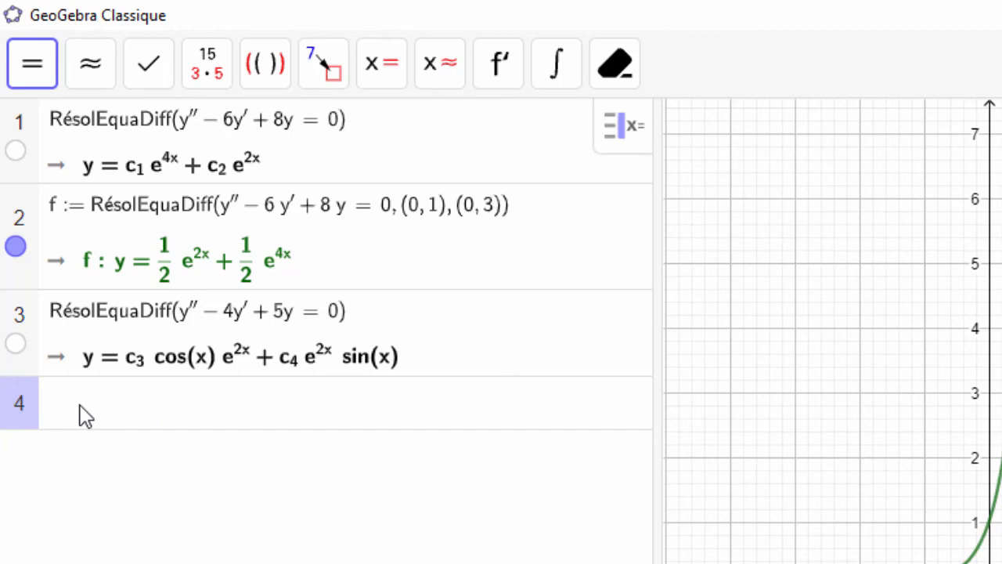
Start RésolEquaDiff( Équation, Point(s) de f, Point(s) de f' ) in row 4 with the equation y'' - 4y' + 5y = 0
type("res")
mouse_move(231, 515)
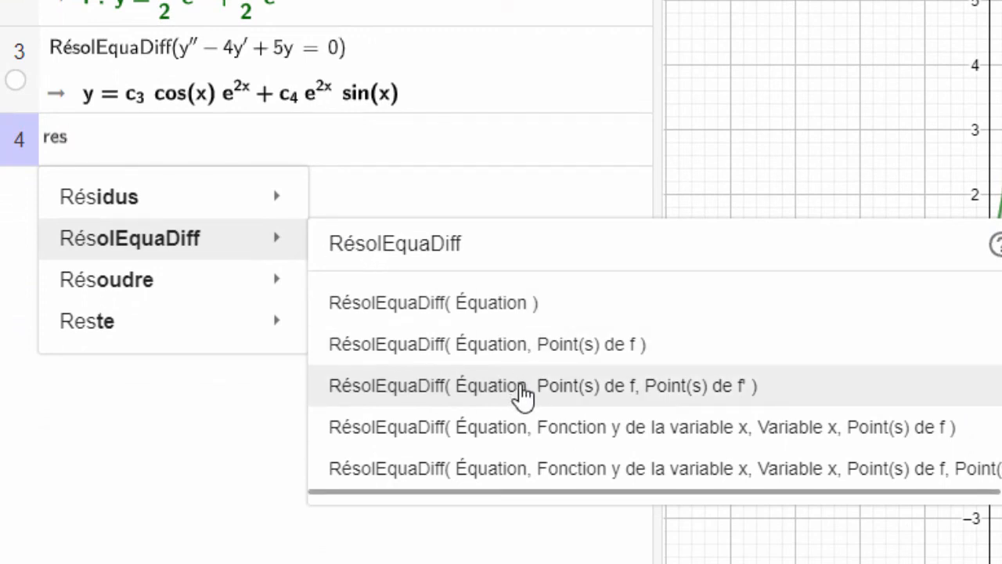
left_click(477, 392)
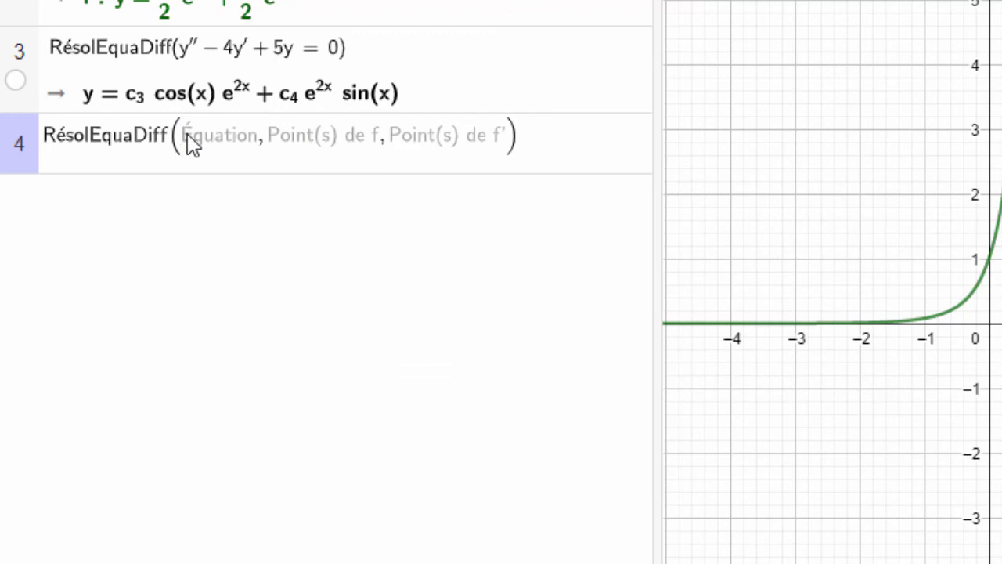
type("y''")
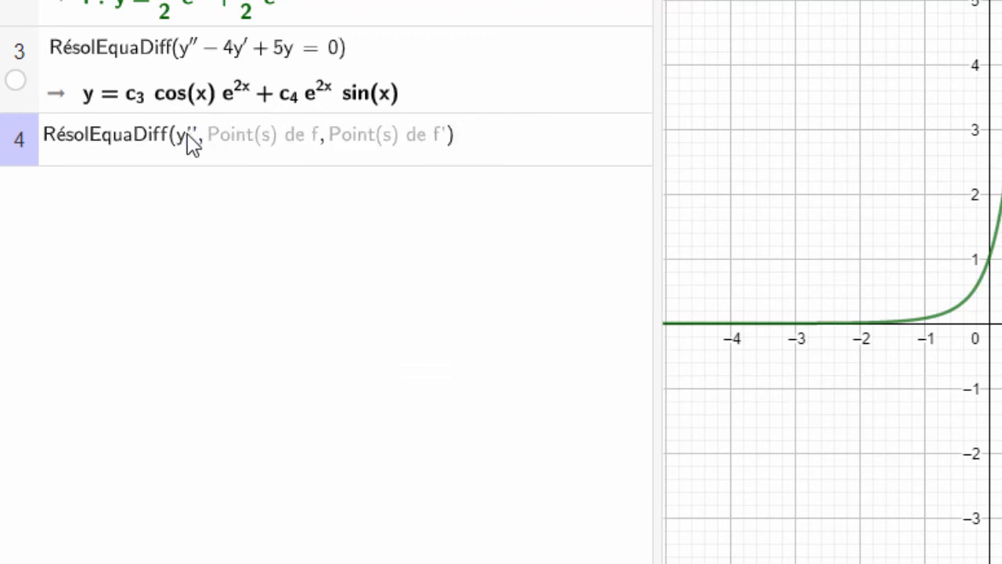
type("-4y'")
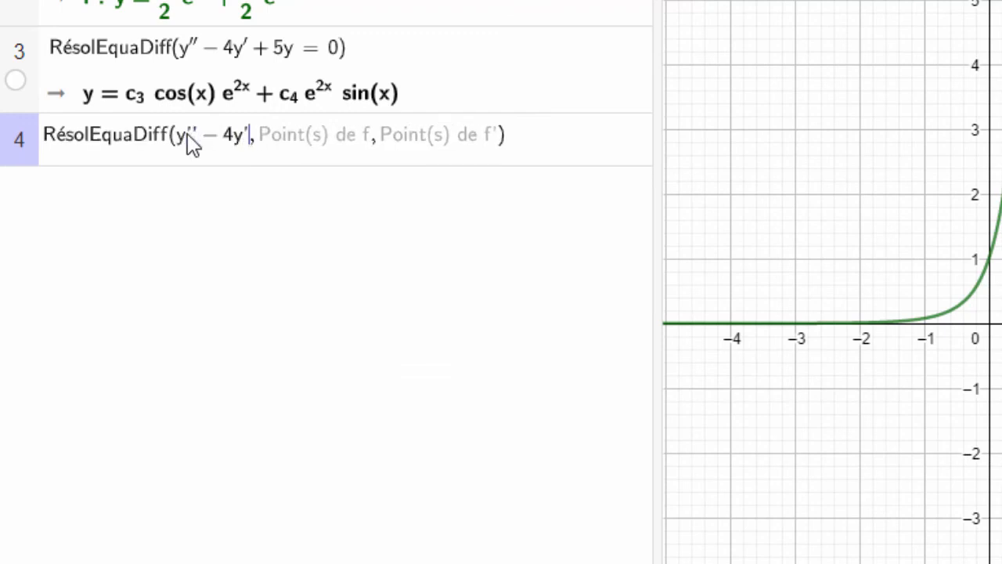
type("+5")
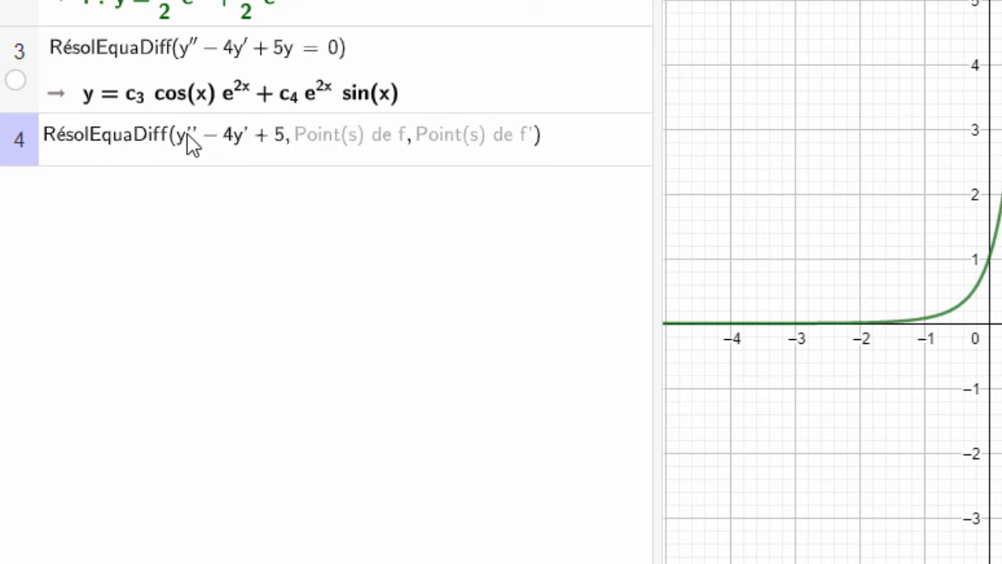
type("y=0")
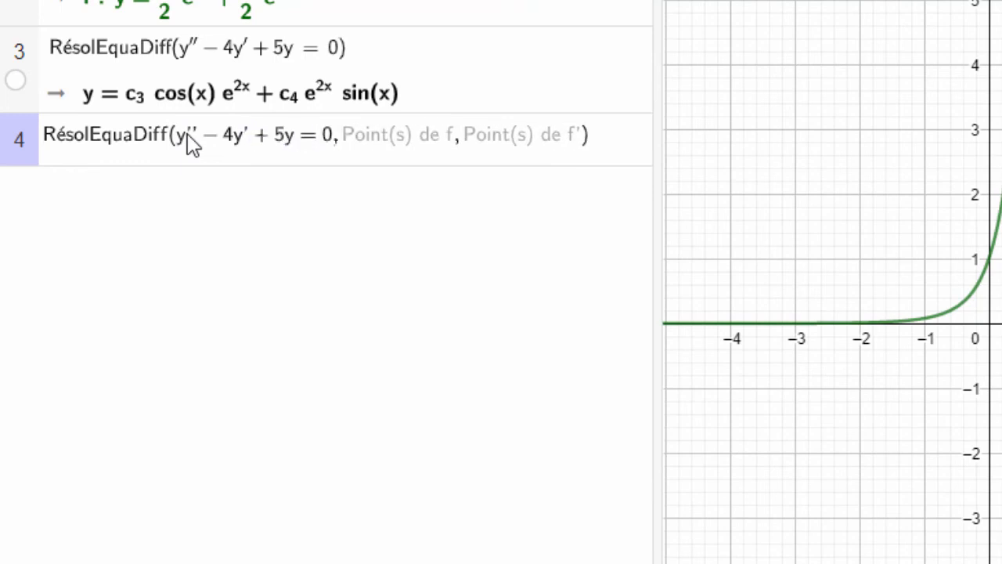
Solve row 4 with the point (0, 0) for f and the point (0, 1) for f'
left_click(364, 141)
type("8")
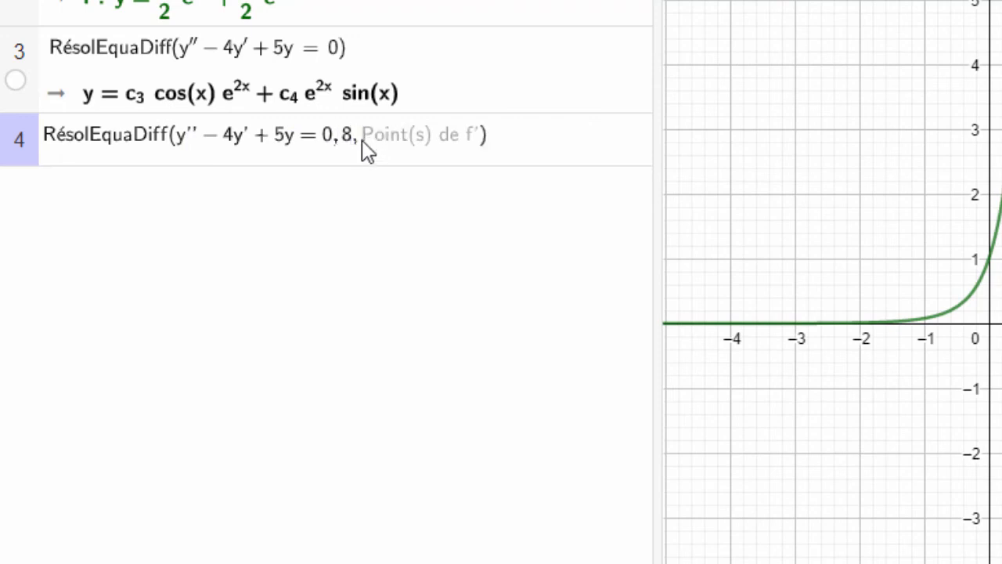
key("BackSpace")
type("(")
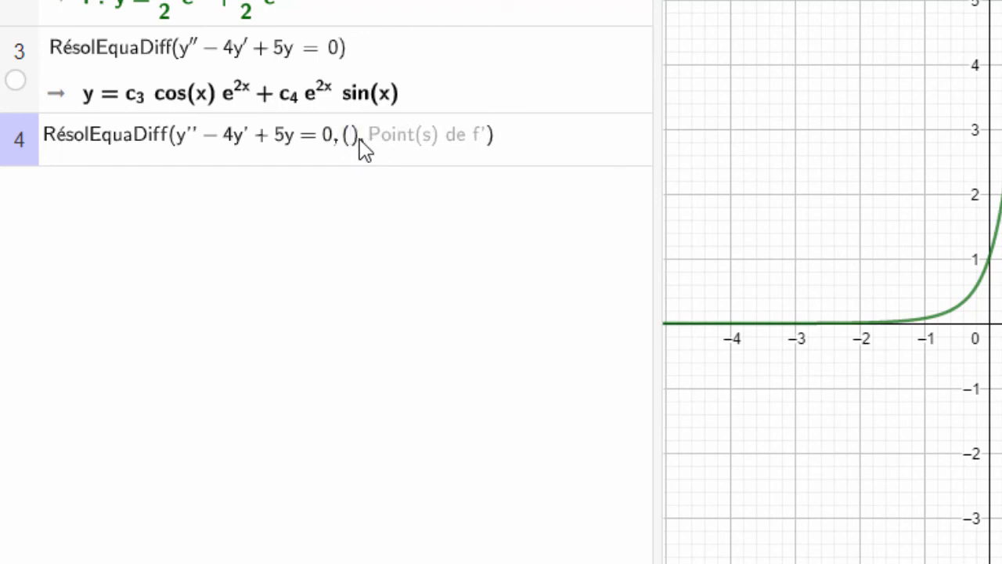
type("0, 0), ")
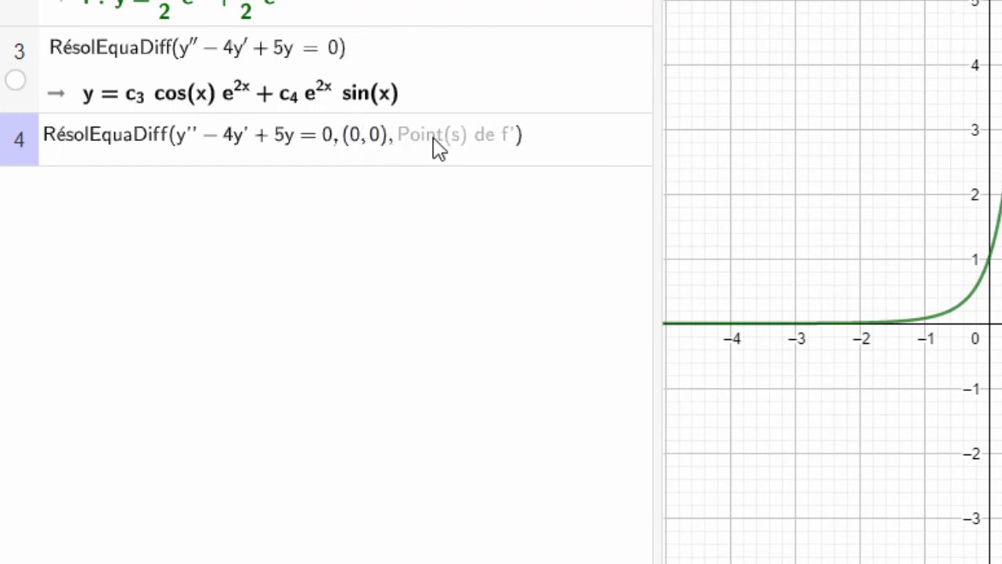
type("(")
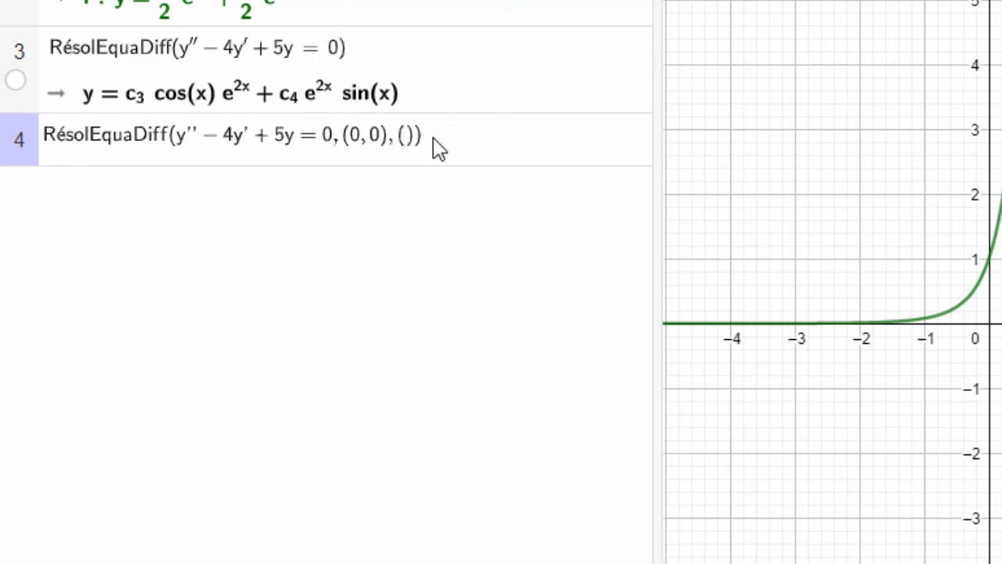
type("0, 1")
left_click(465, 140)
key("Return")
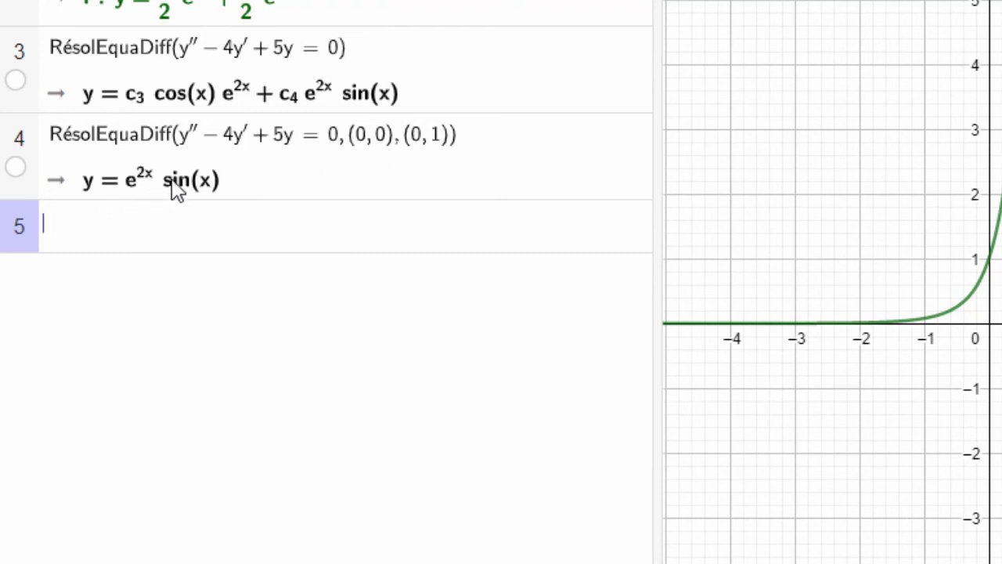
Hide the row 2 curve and plot the particular solution from row 4 in the Graphique view
left_click(11, 81)
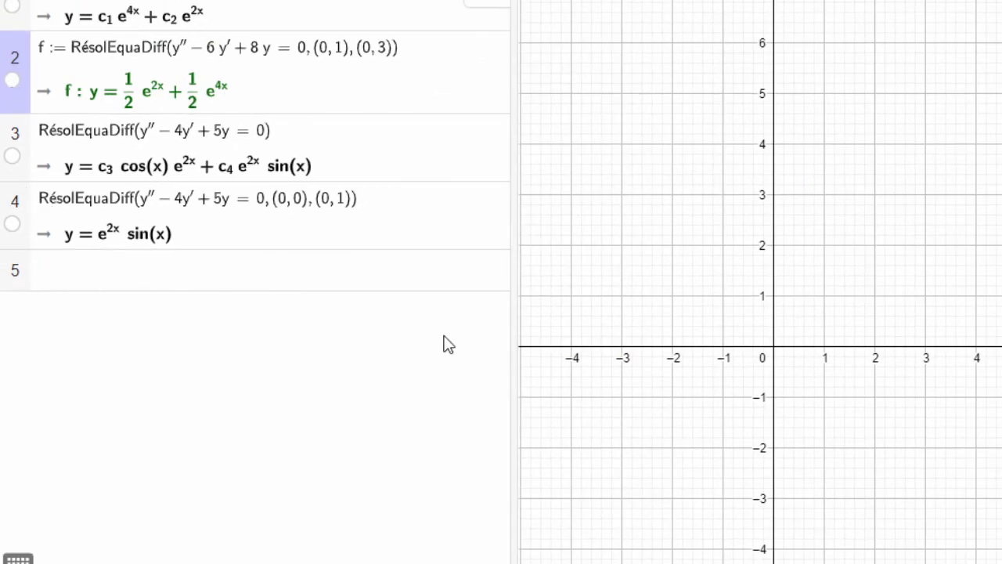
left_click(12, 225)
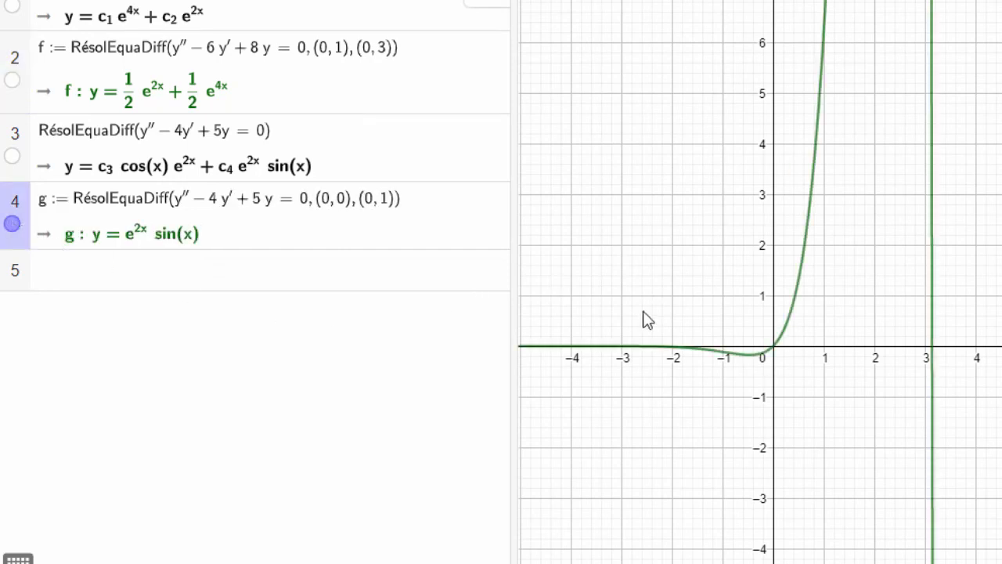